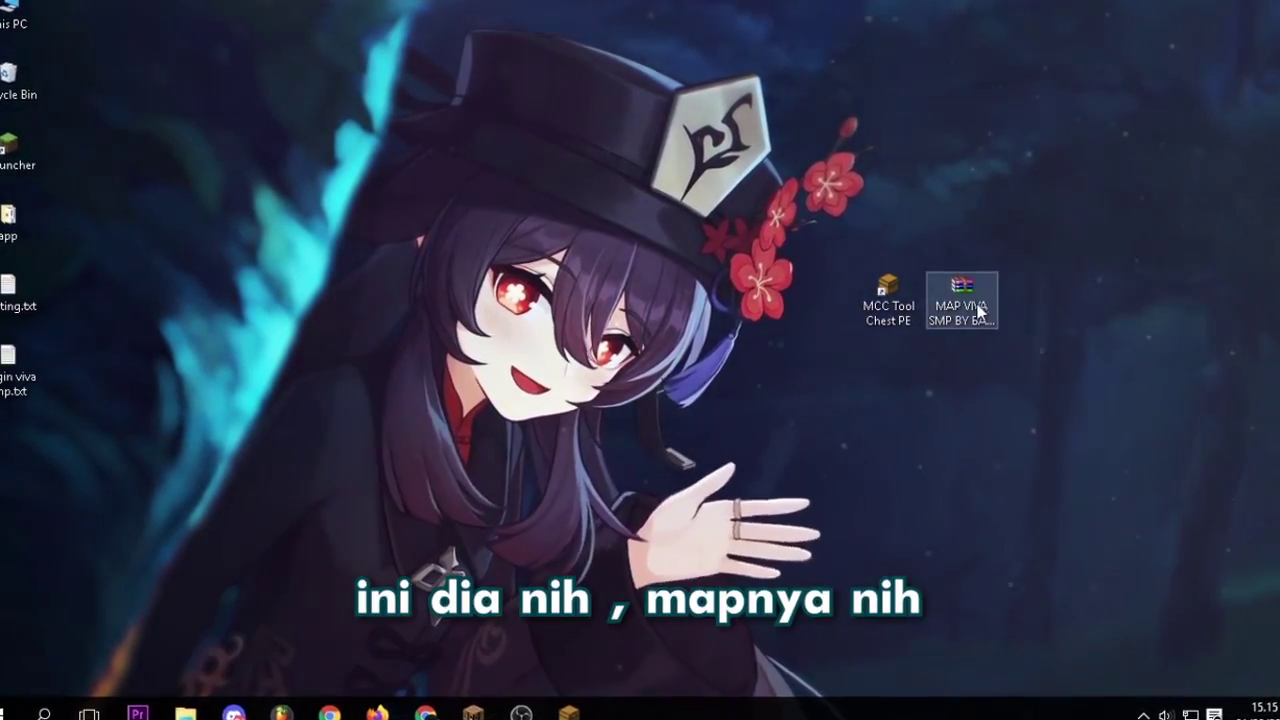
Extract the MAP VIVA SMP BY BANUAID(2).zip archive directly onto the desktop with WinRAR
left_click(970, 270)
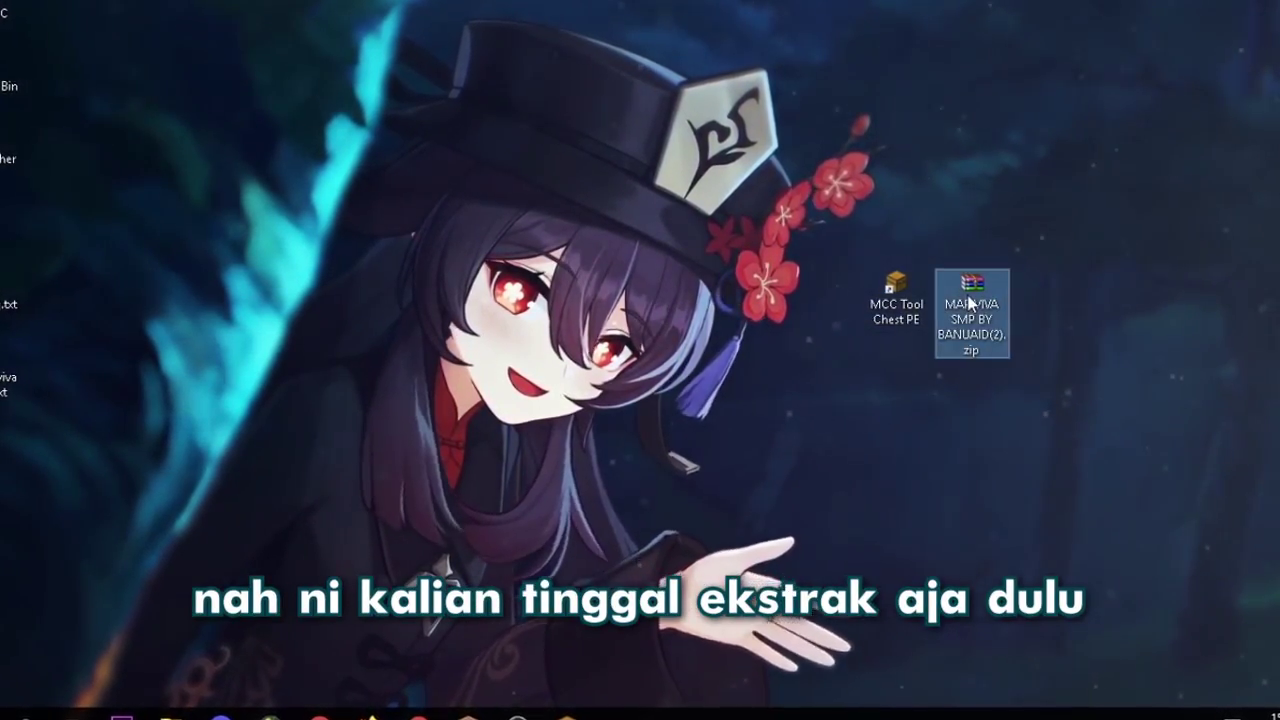
right_click(972, 258)
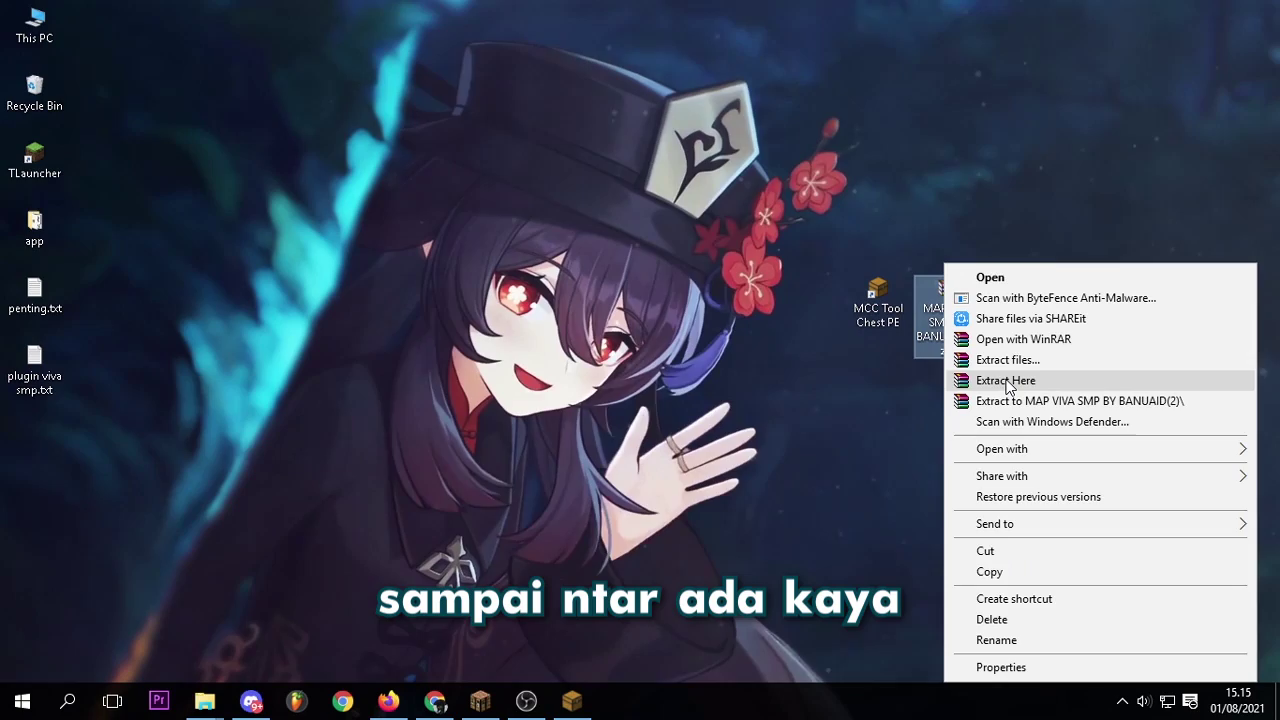
left_click(1040, 382)
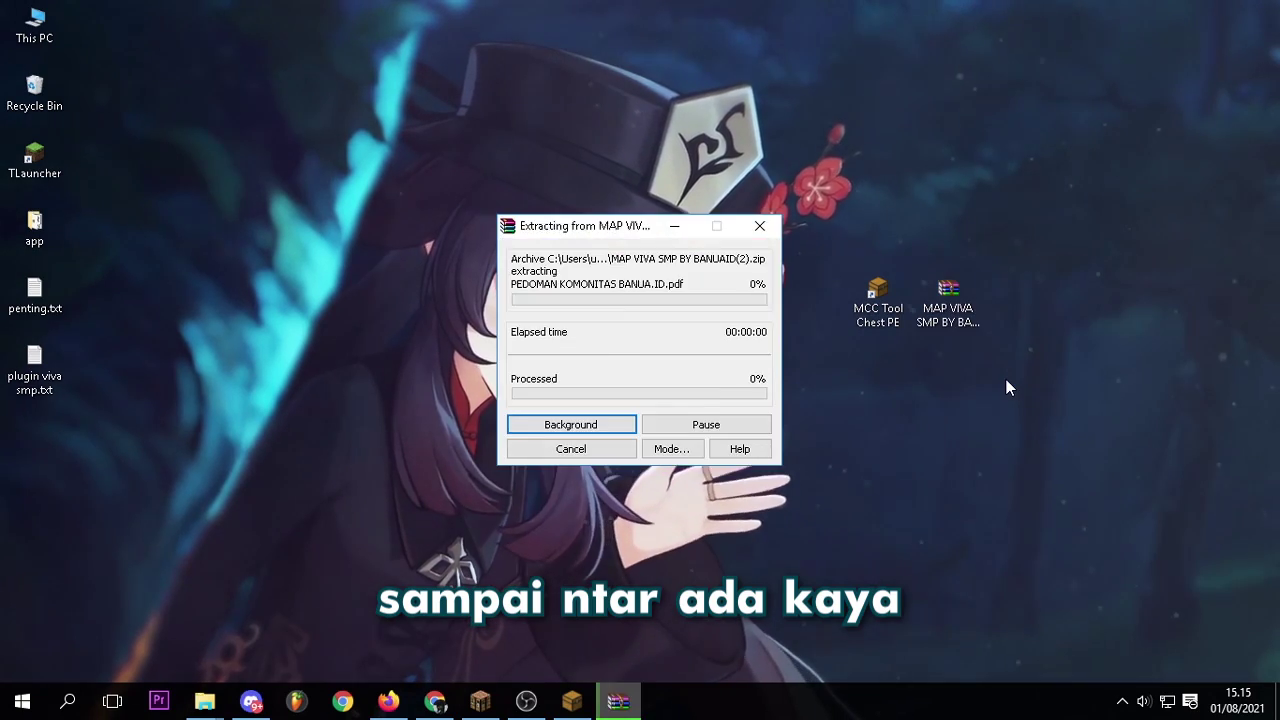
Place MAP VIVA SMP.mcworld just below the zip archive on the desktop and delete the two other extracted guide files
left_click_drag(34, 575, 760, 538)
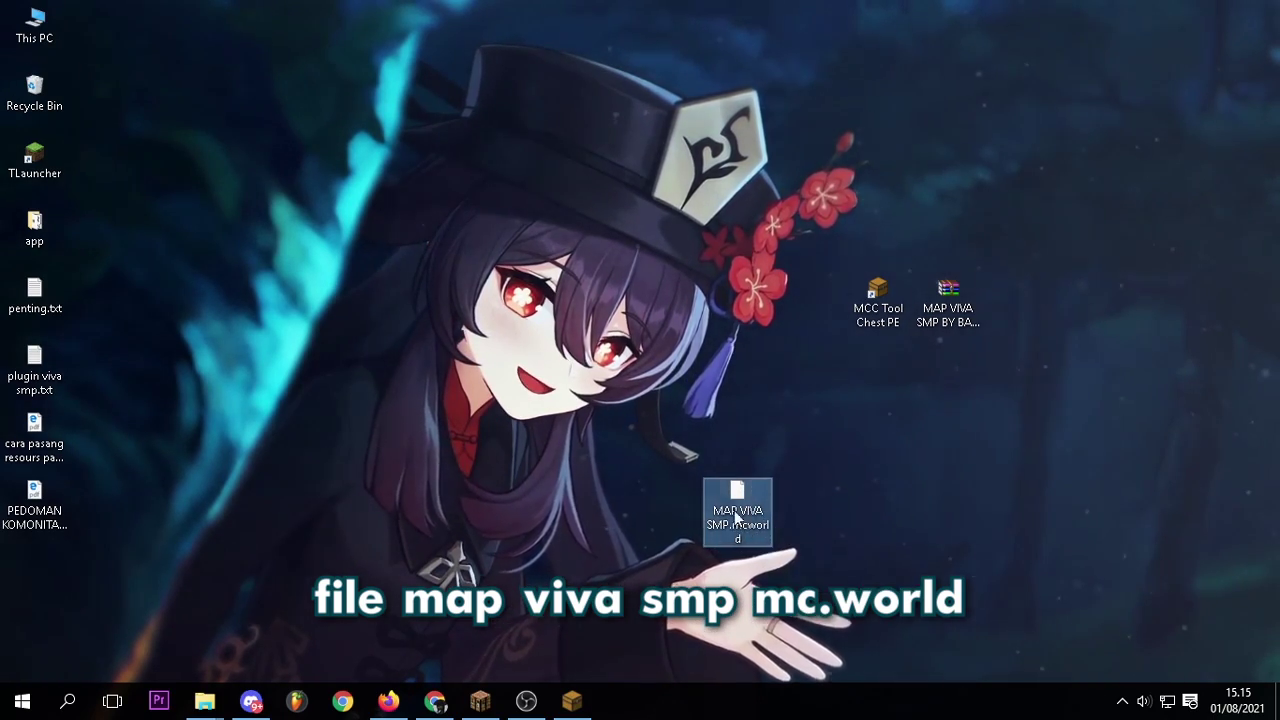
left_click_drag(733, 526, 944, 502)
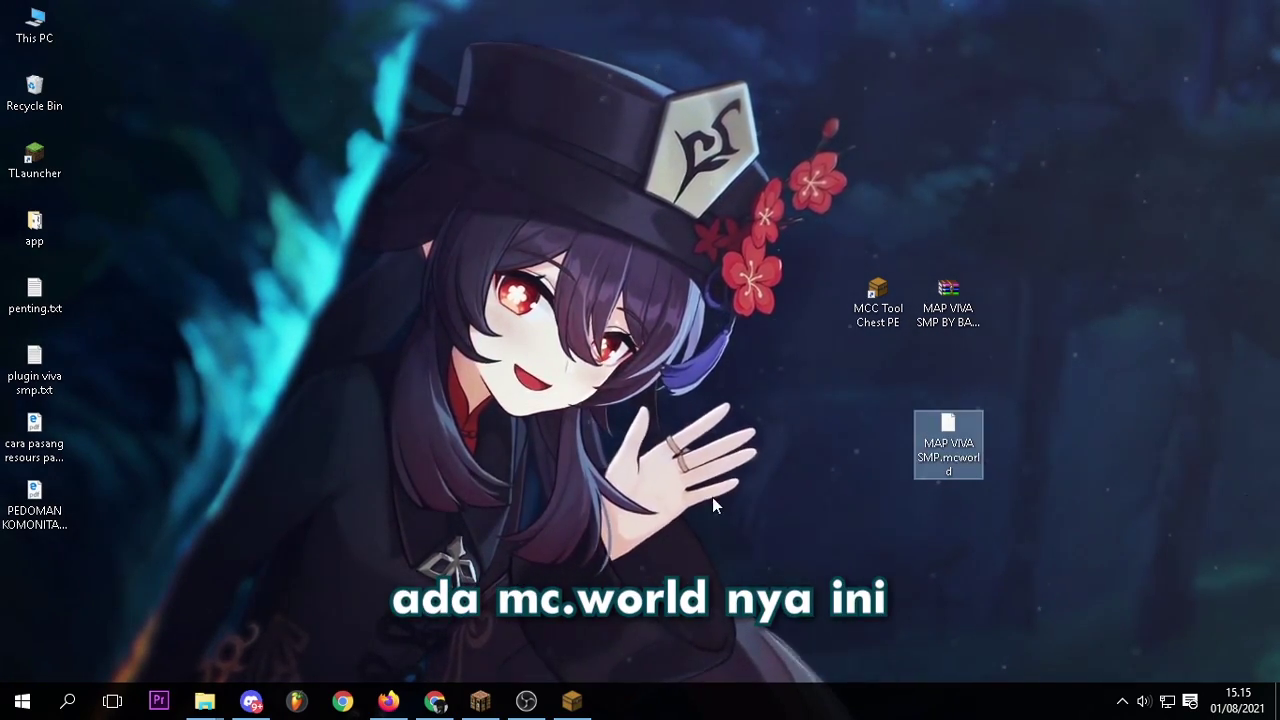
left_click_drag(155, 594, 2, 458)
key("Delete")
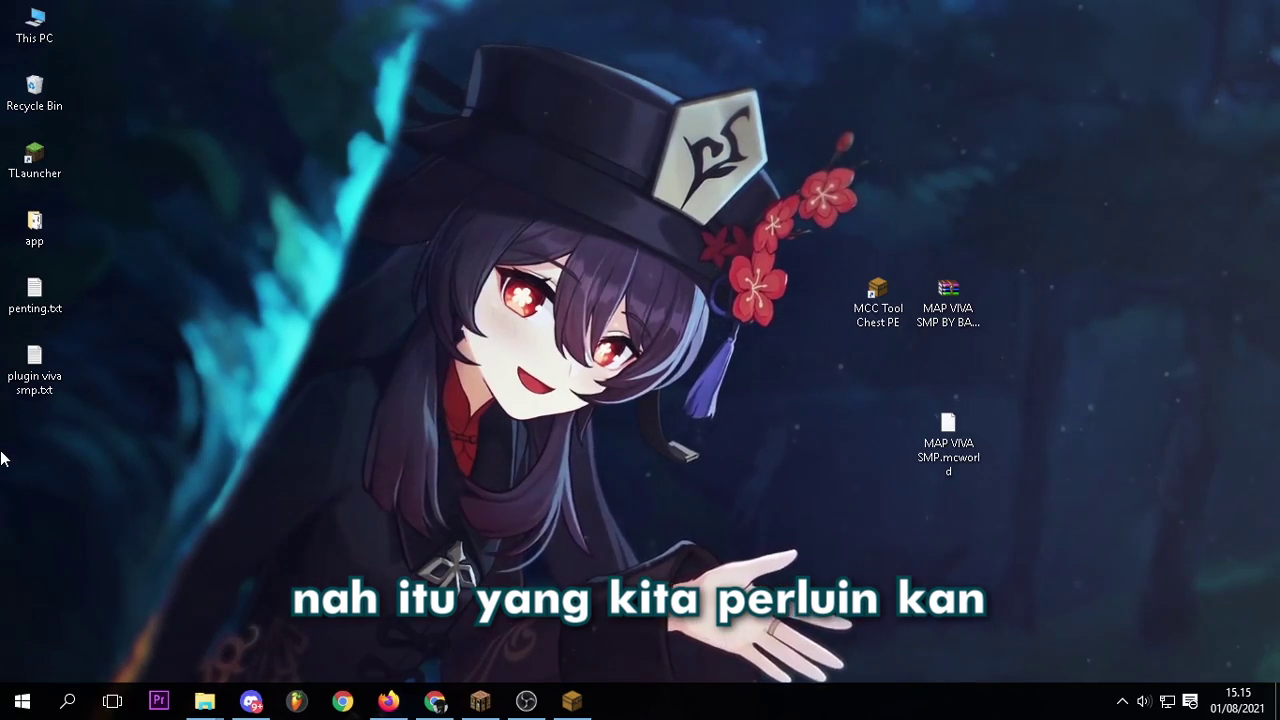
left_click_drag(962, 448, 950, 376)
Launch MCC ToolChest PE and extract the world from MAP VIVA SMP.mcworld on the Desktop
left_click(889, 312)
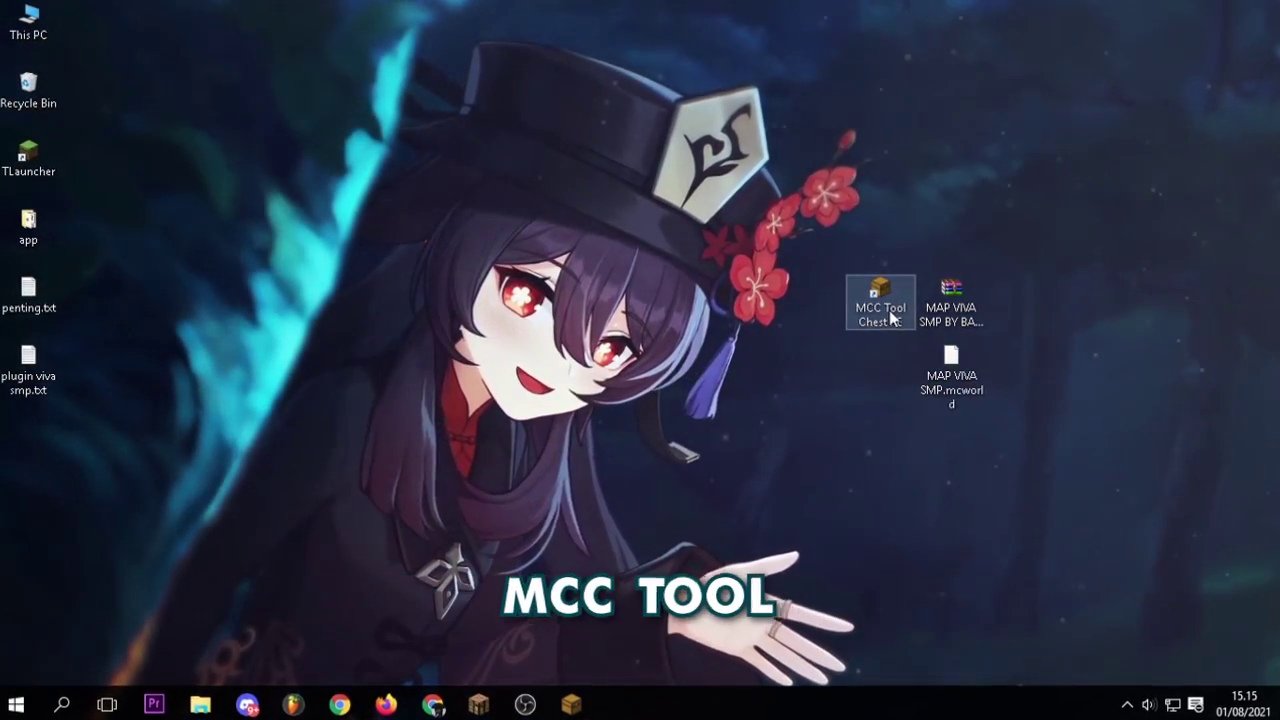
double_click(889, 310)
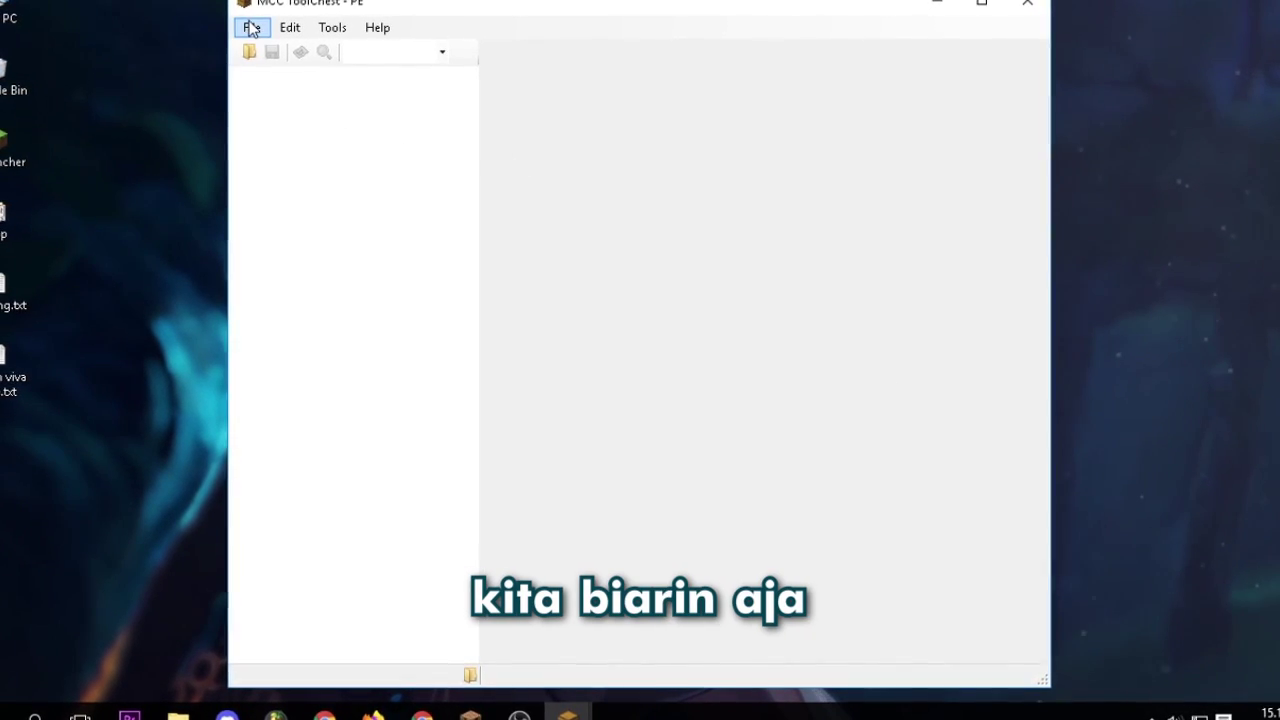
left_click(251, 28)
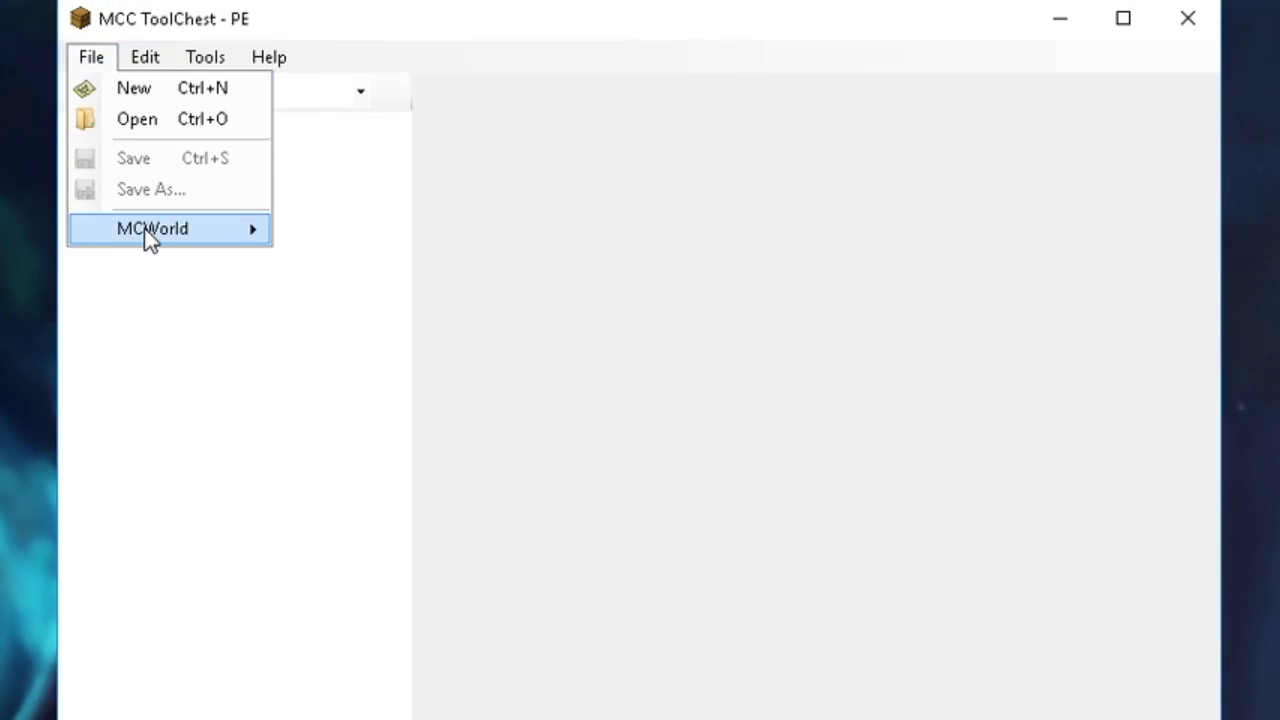
mouse_move(150, 240)
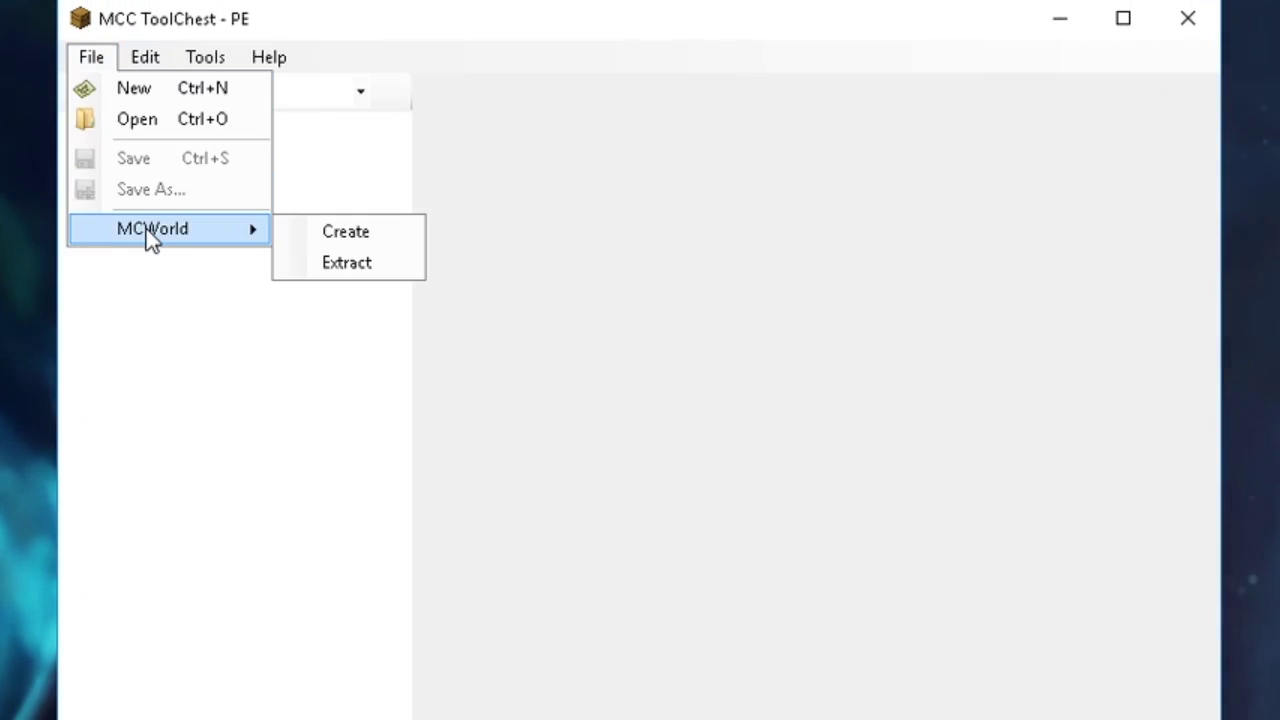
left_click(357, 258)
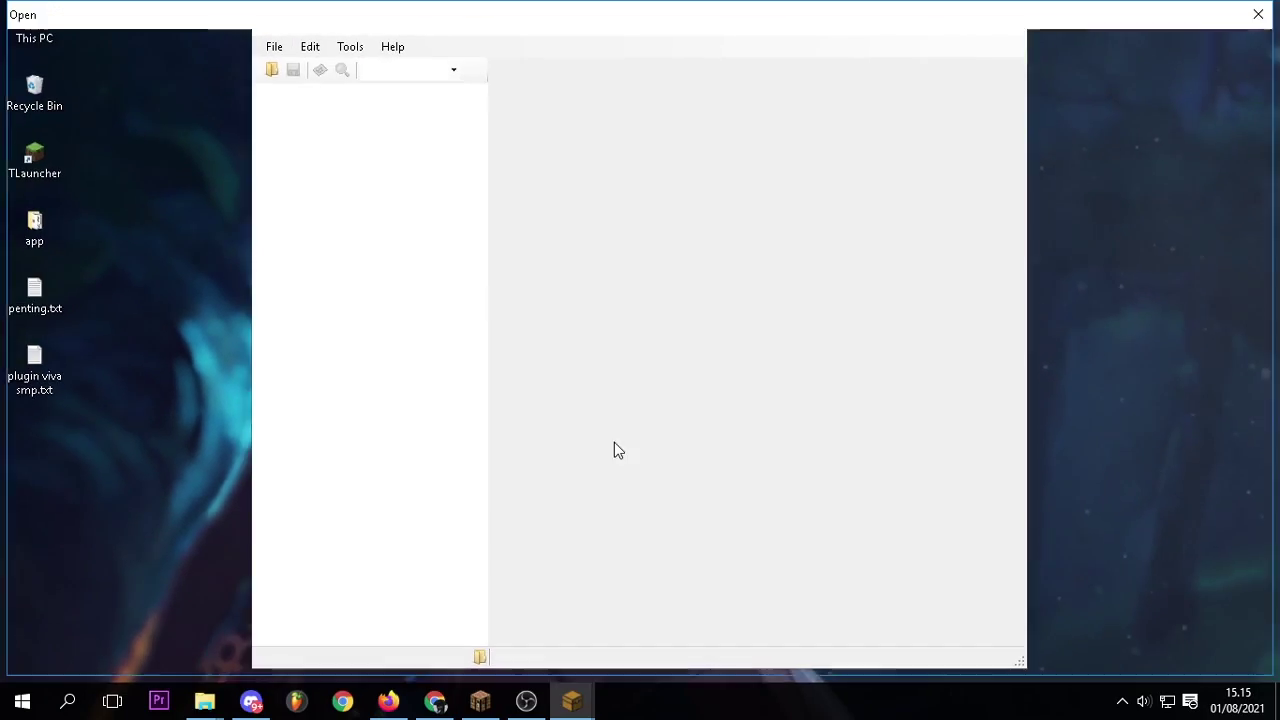
left_click(80, 237)
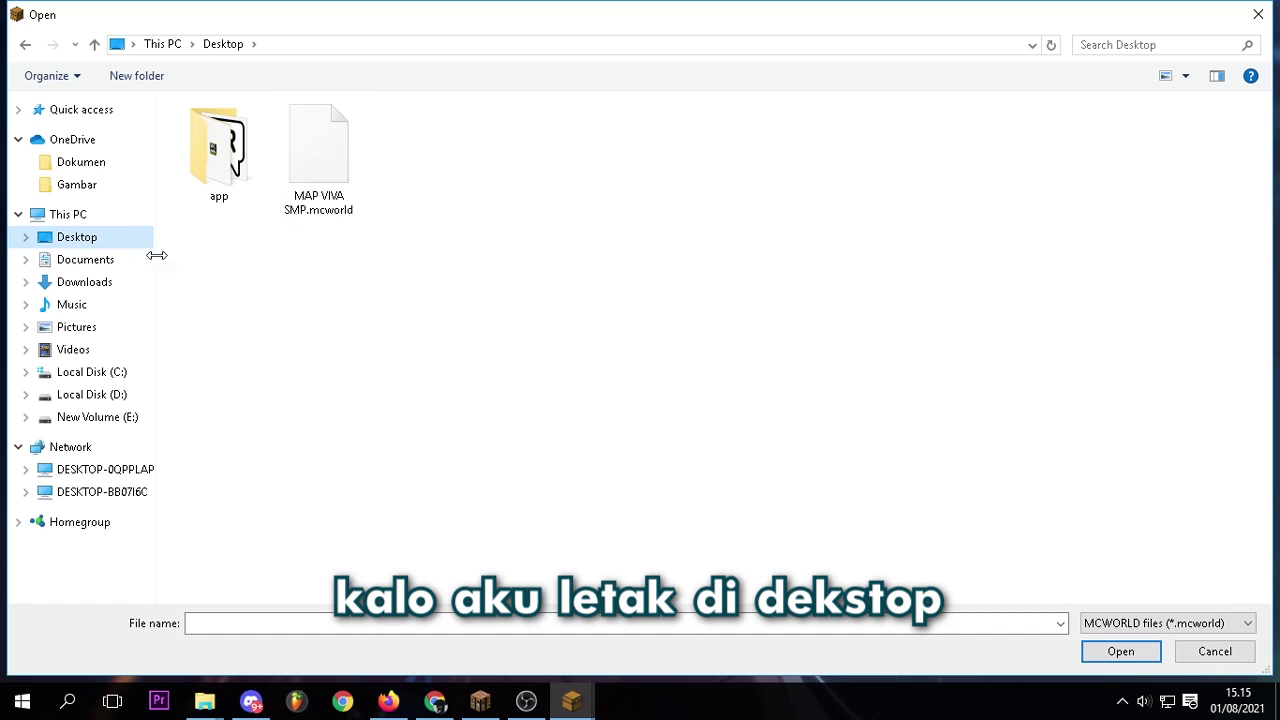
left_click(340, 205)
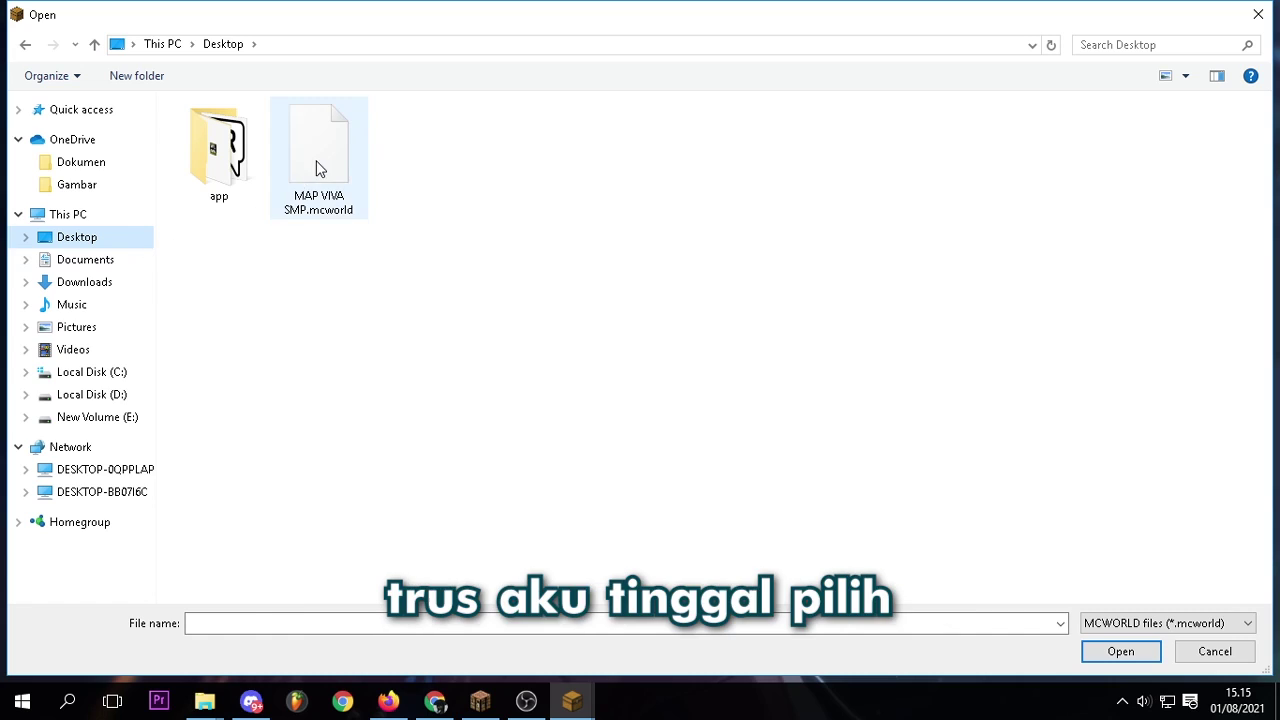
left_click(1116, 653)
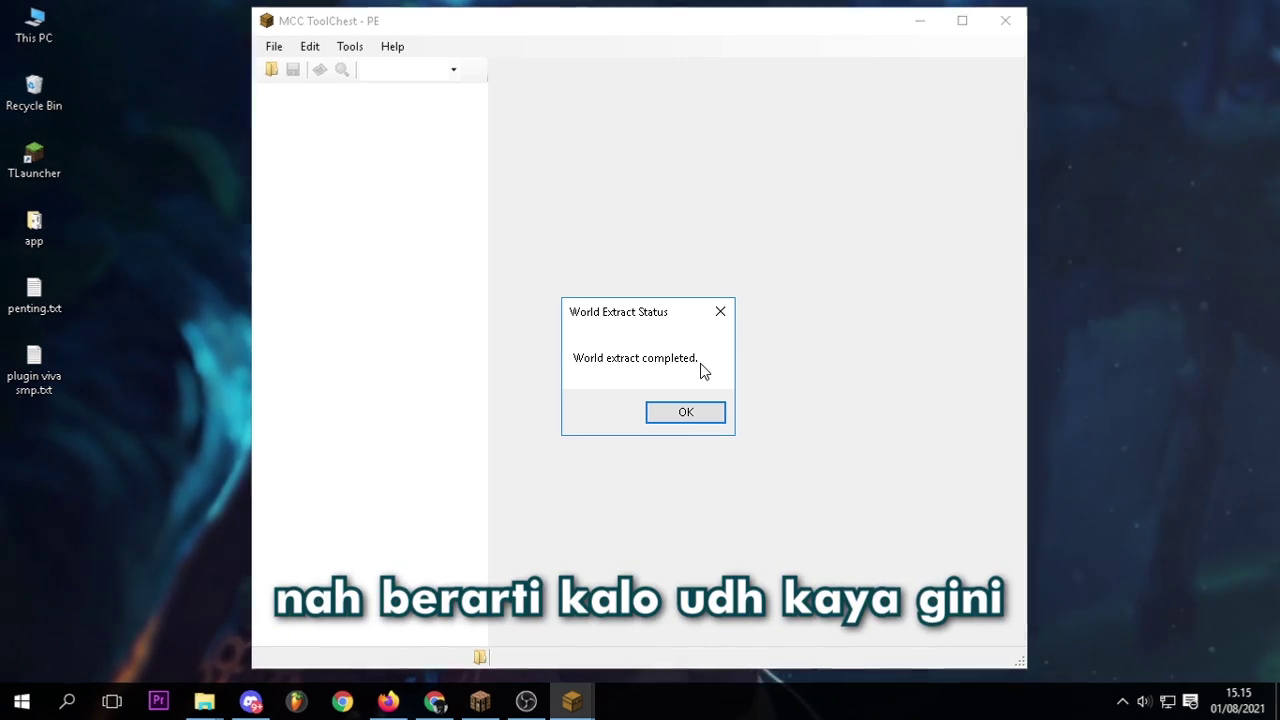
left_click(687, 415)
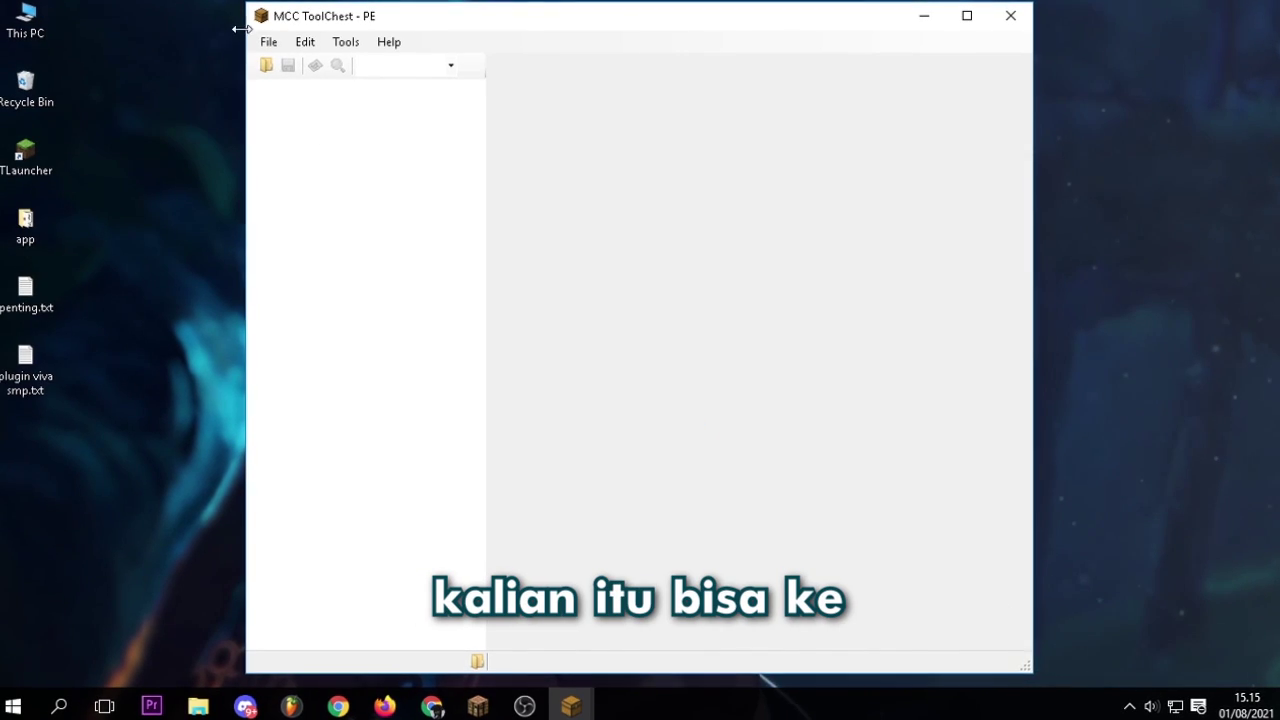
Open the first Bedrock world in the save list, Copy of [MAP] VIVA SMP BANUAID
left_click(269, 43)
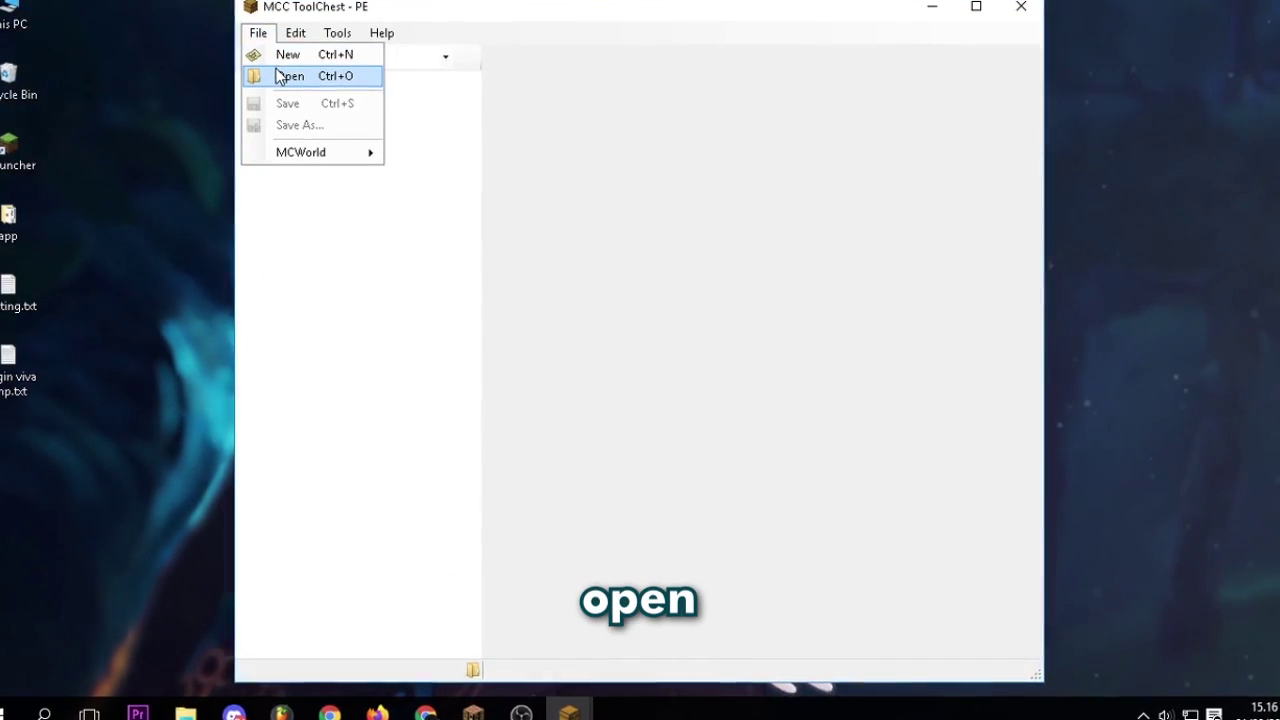
left_click(300, 89)
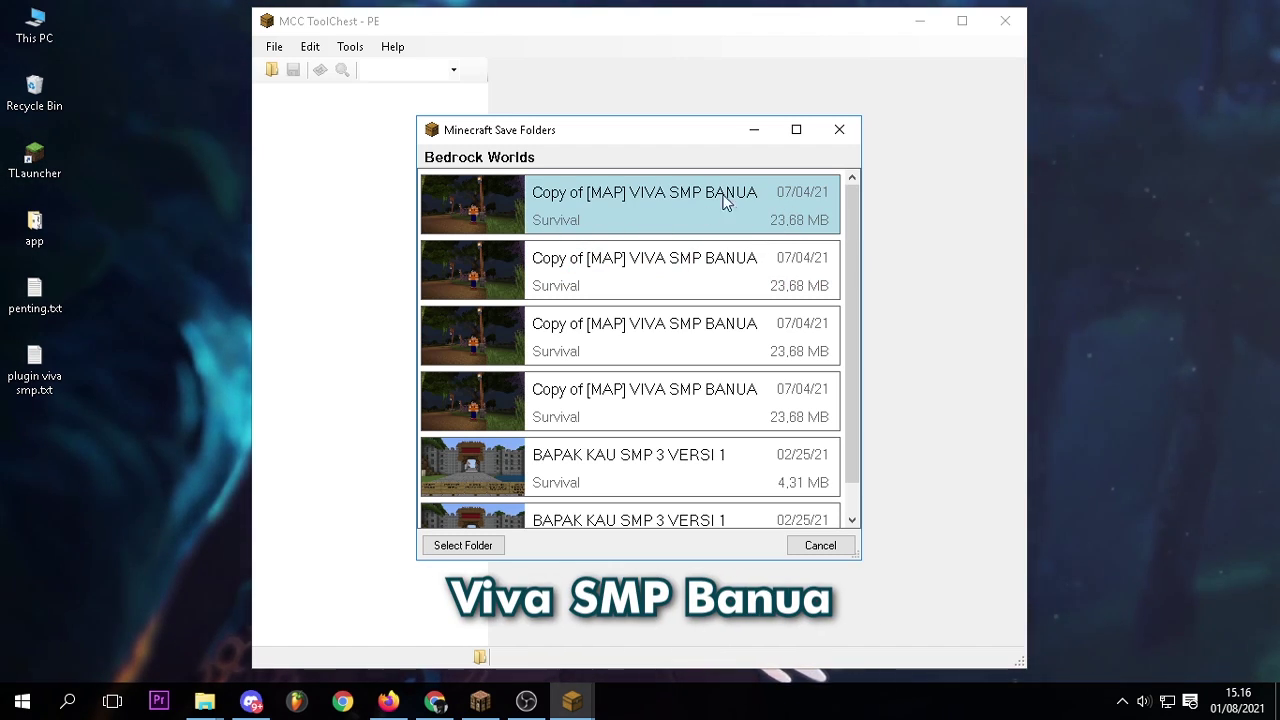
double_click(630, 198)
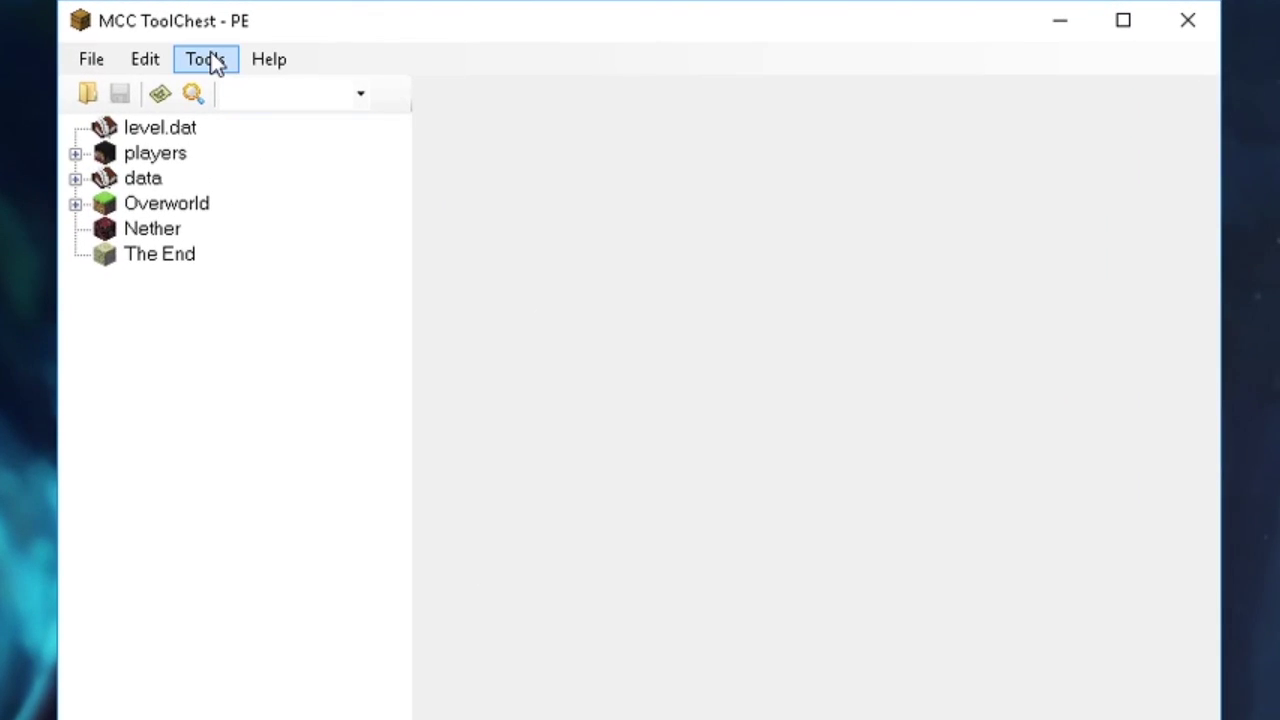
Convert the Overworld to Java 1.14 format in the .minecraft saves folder, including block entities and entities, with the fast conversion type
left_click(354, 47)
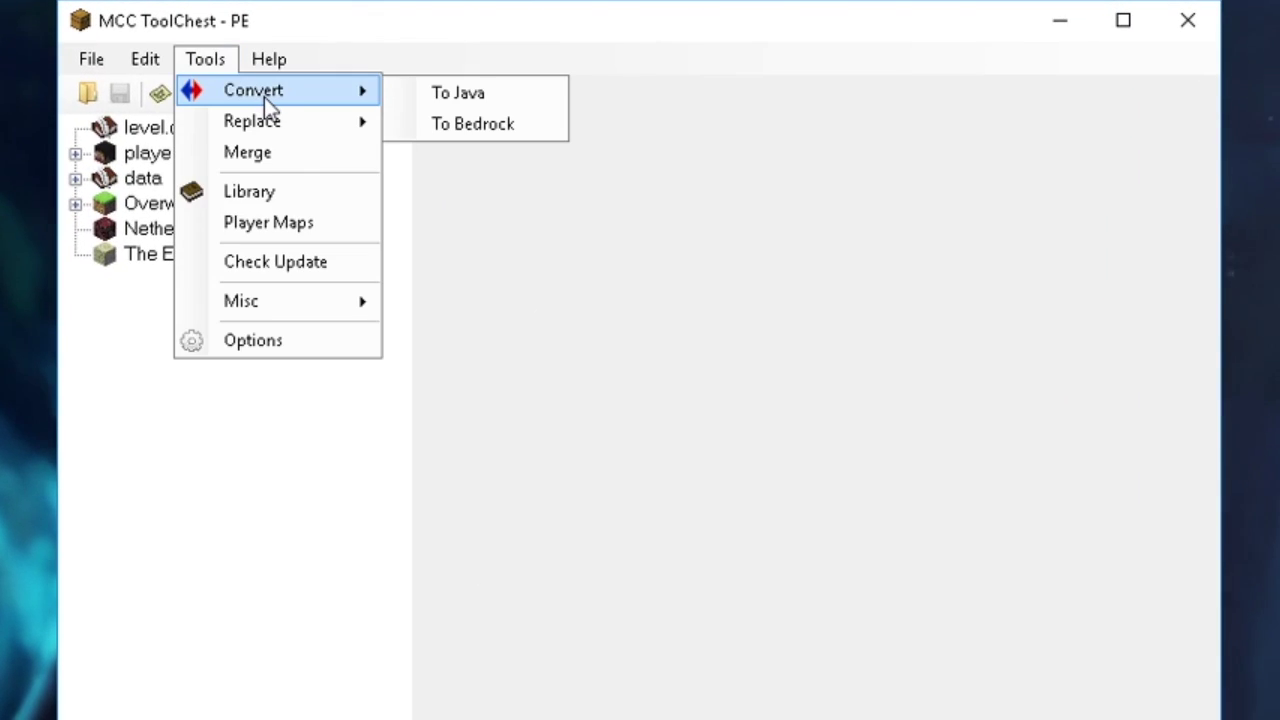
left_click(420, 93)
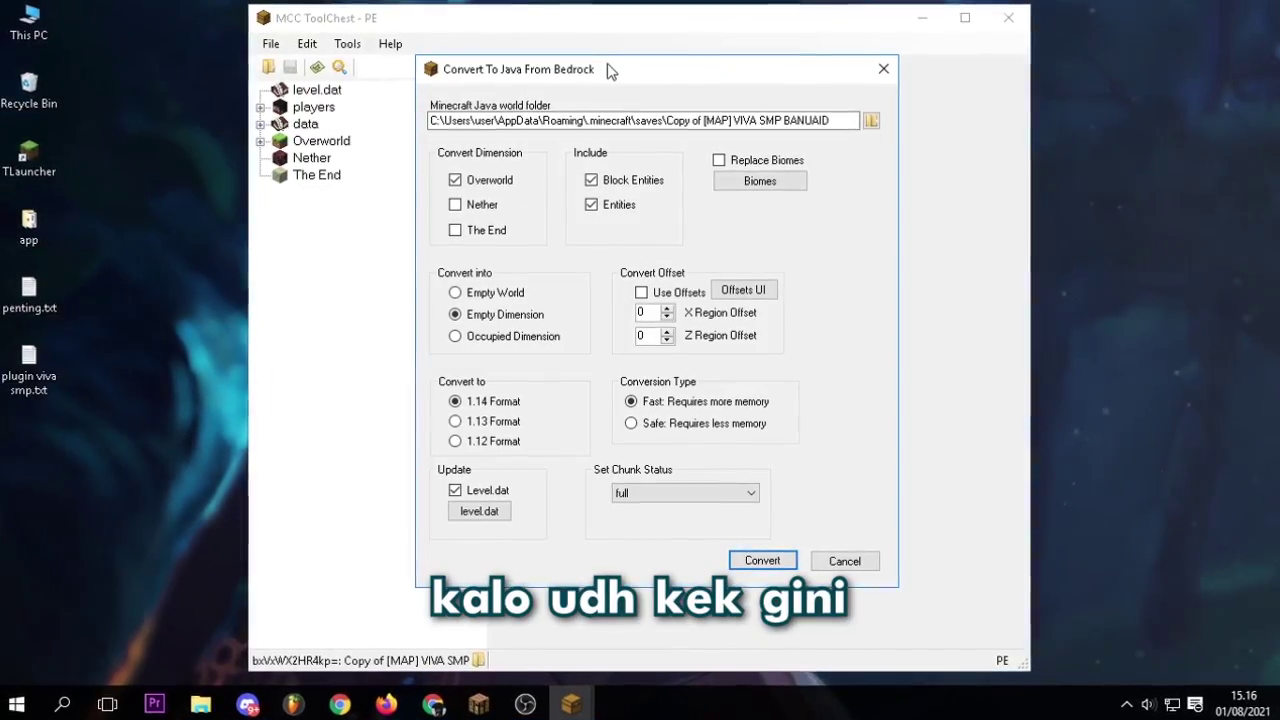
left_click(765, 566)
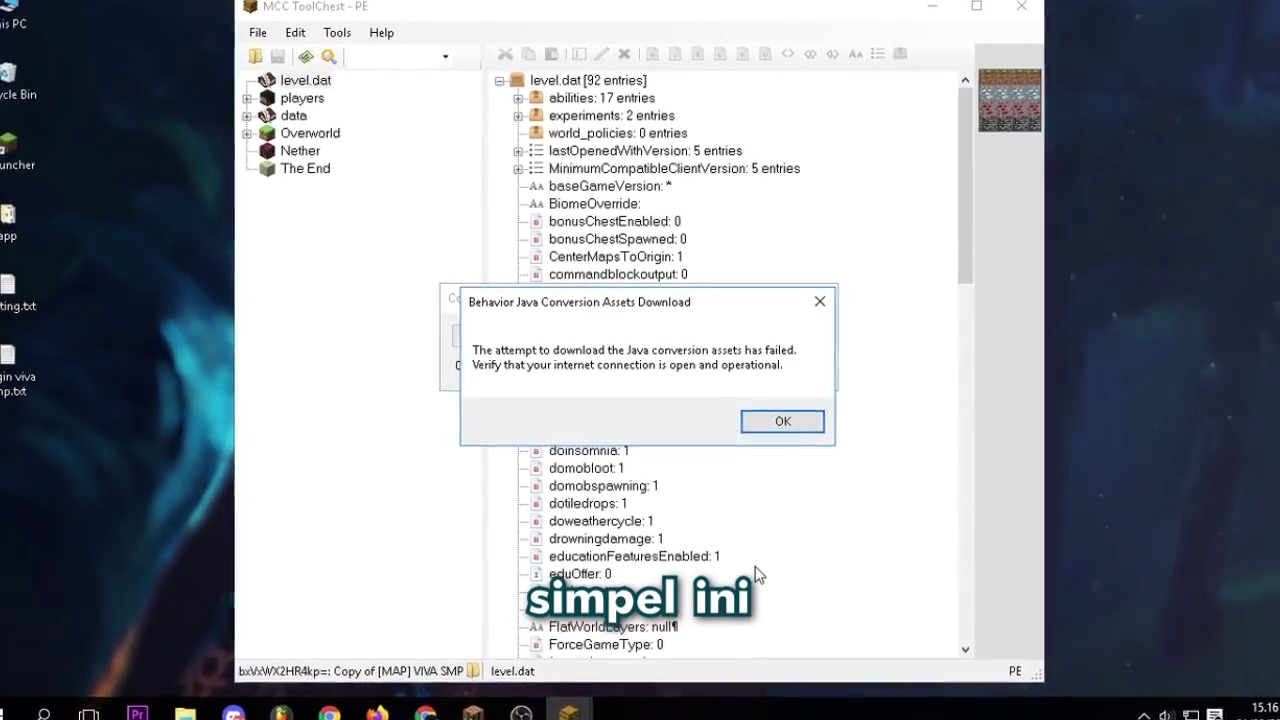
left_click(783, 421)
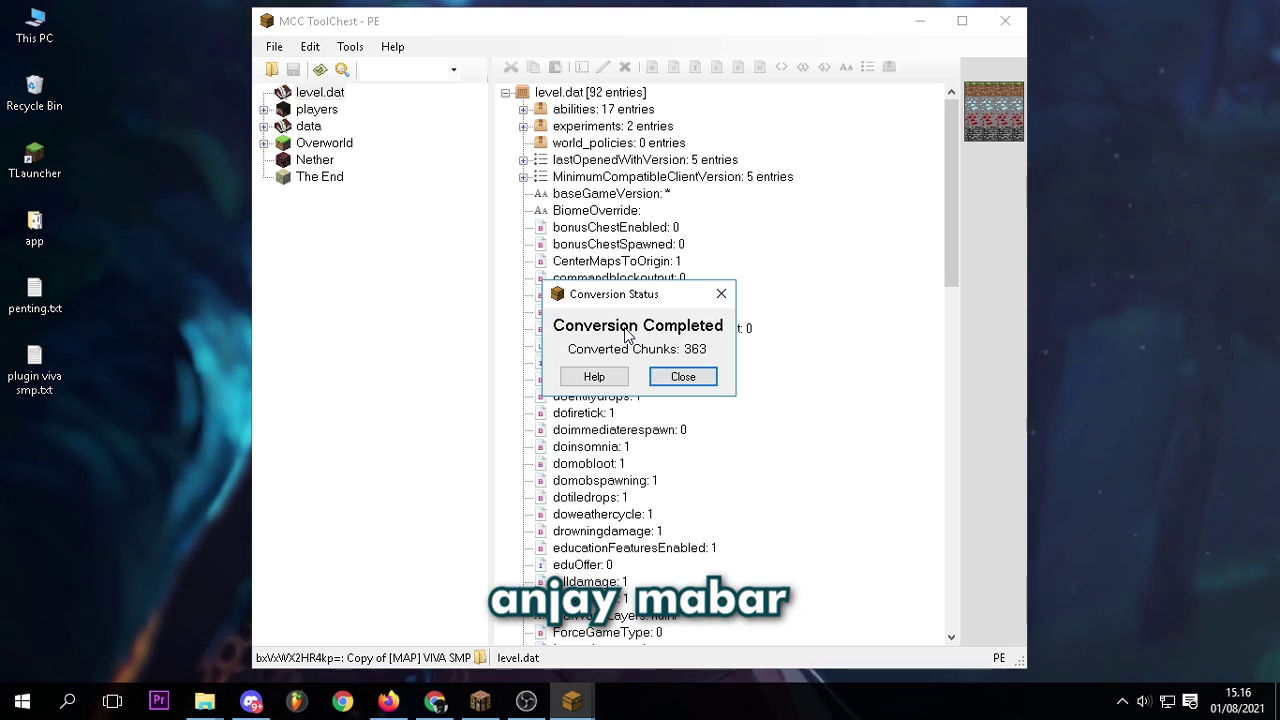
left_click(683, 377)
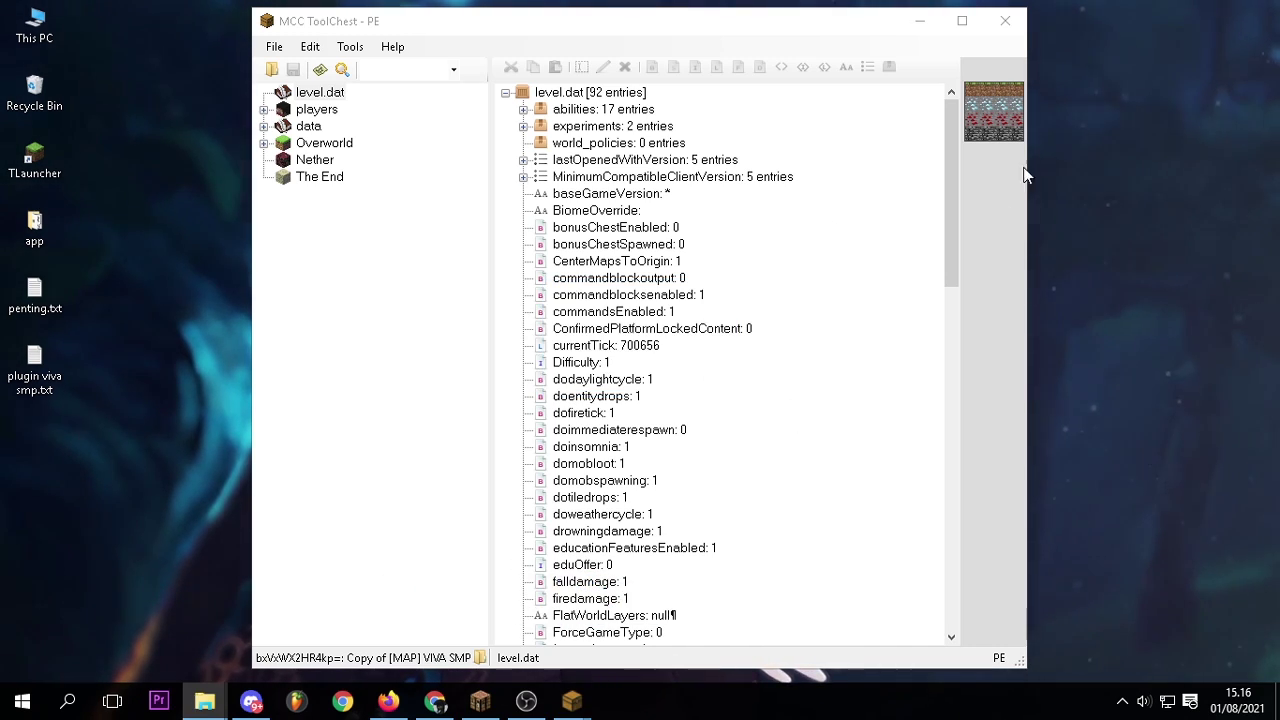
Minimize MCC ToolChest and switch to the .minecraft saves folder in File Explorer to check for the Copy of [MAP] VIVA SMP BANUAID world folder
left_click(919, 21)
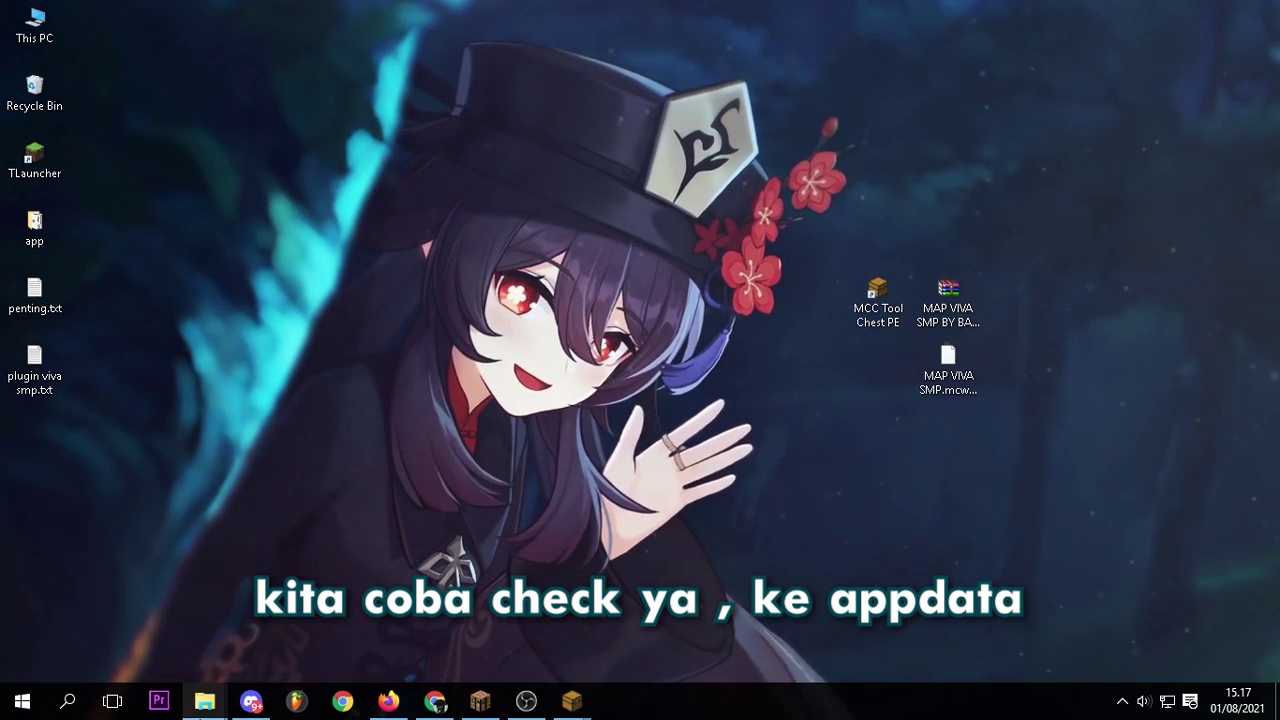
mouse_move(204, 700)
left_click(343, 630)
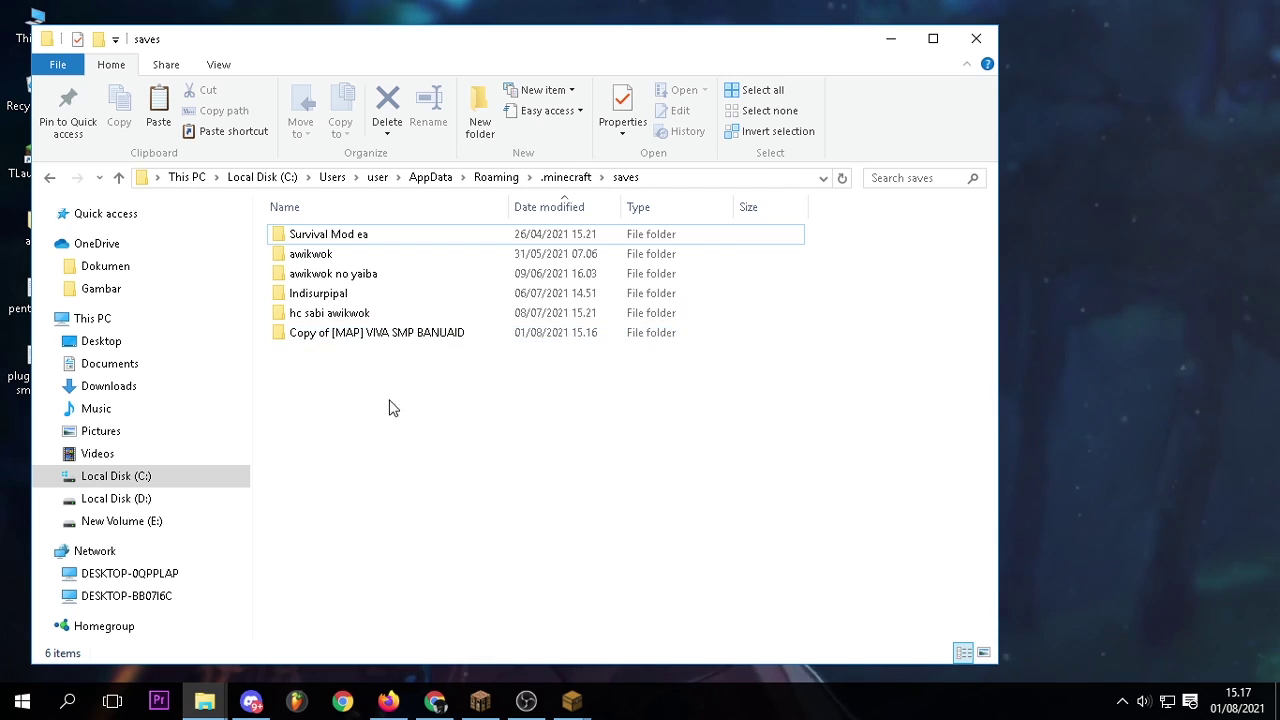
left_click(296, 338)
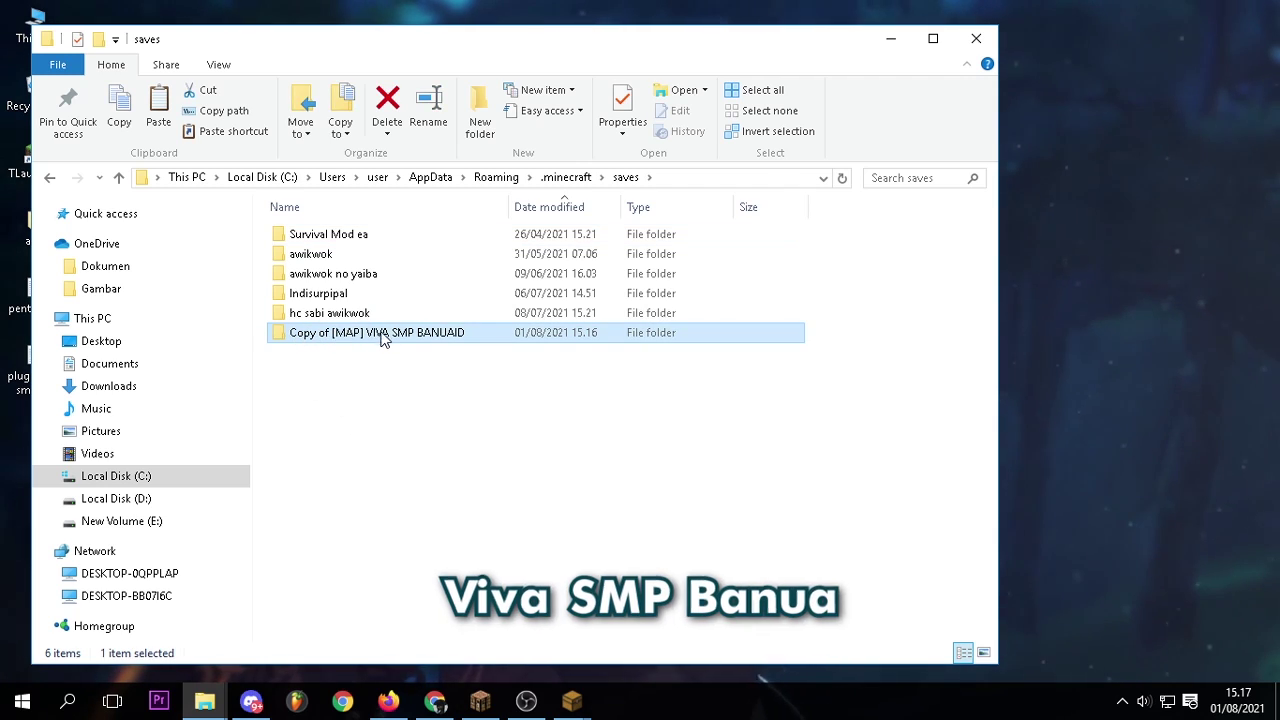
left_click(449, 392)
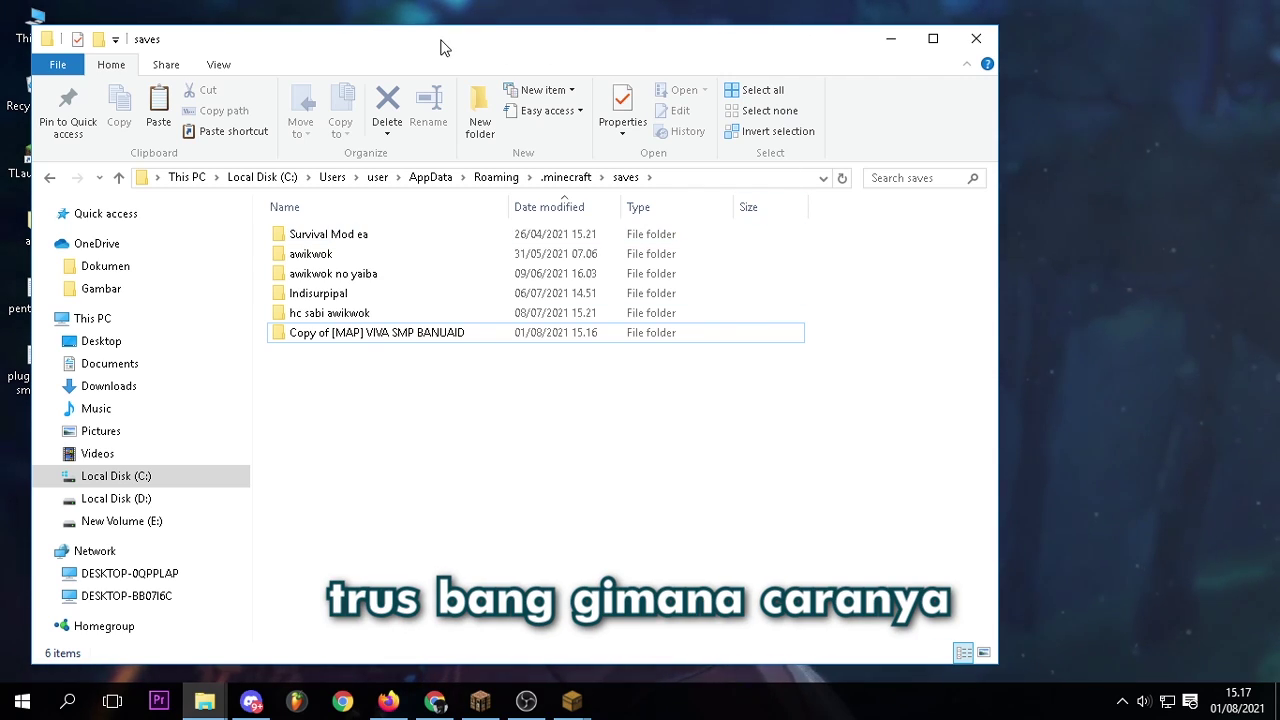
left_click_drag(445, 48, 708, 77)
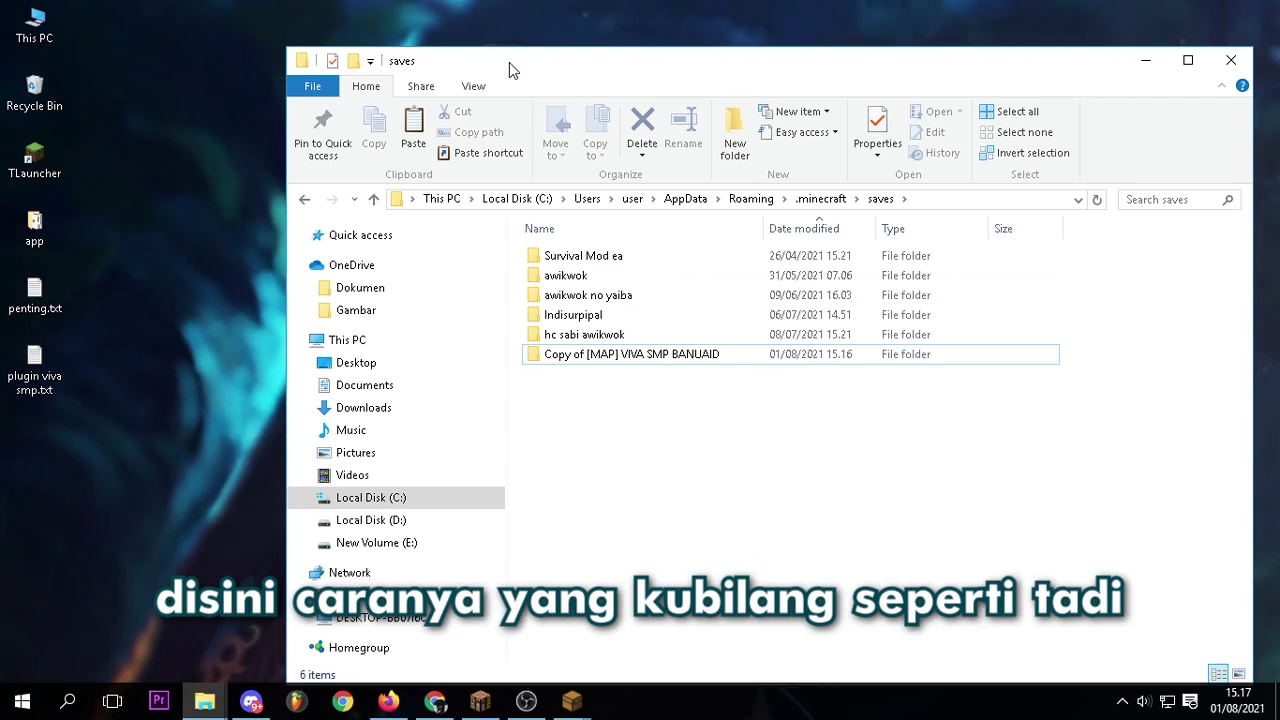
left_click_drag(509, 62, 757, 172)
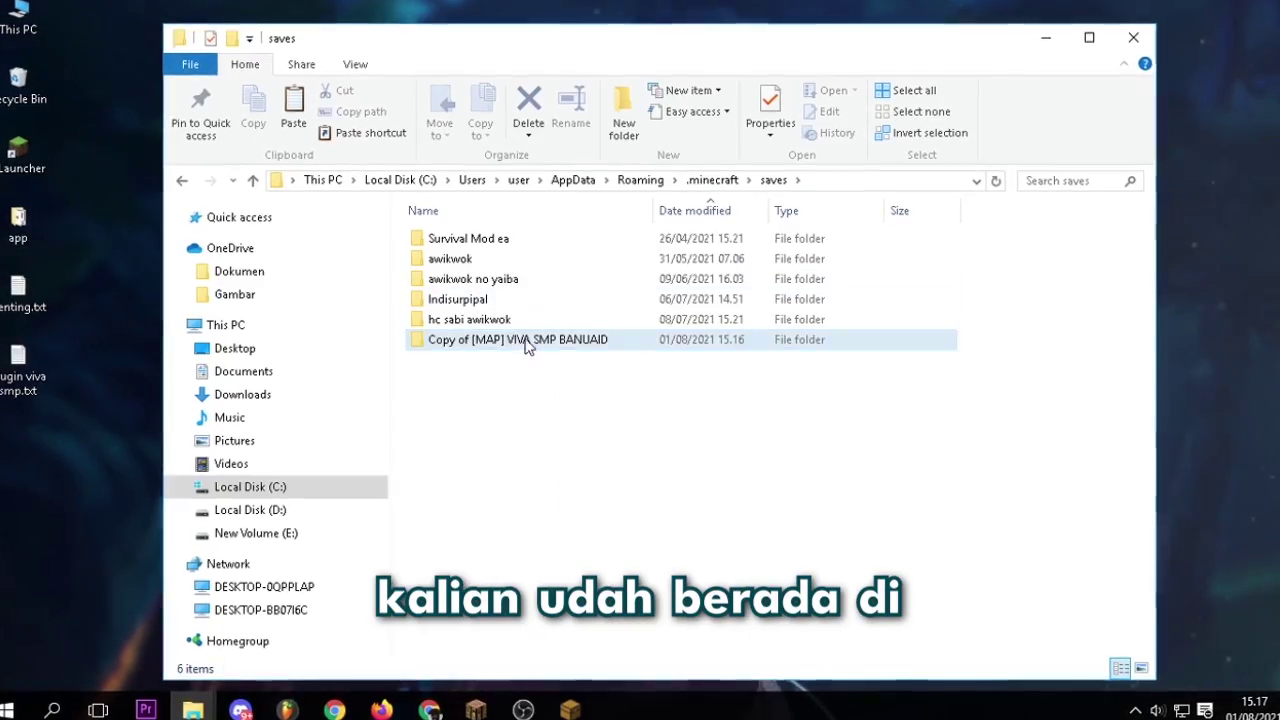
mouse_move(502, 340)
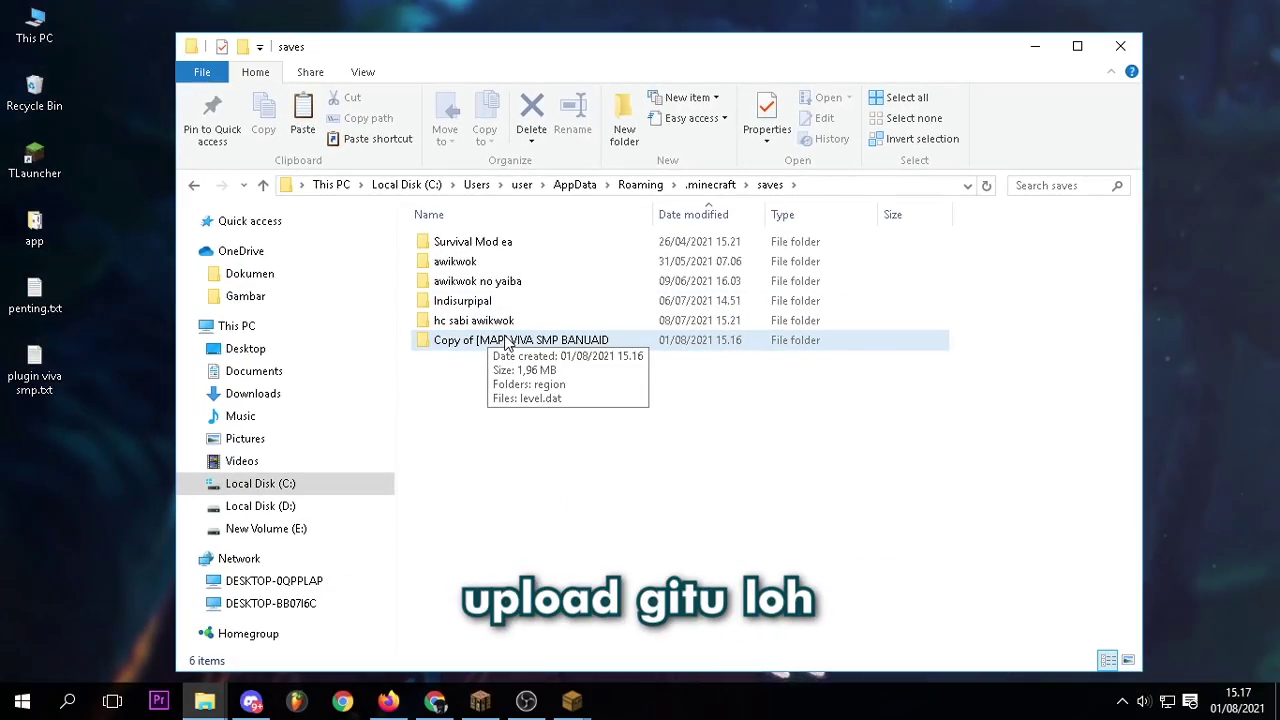
left_click_drag(411, 56, 585, 91)
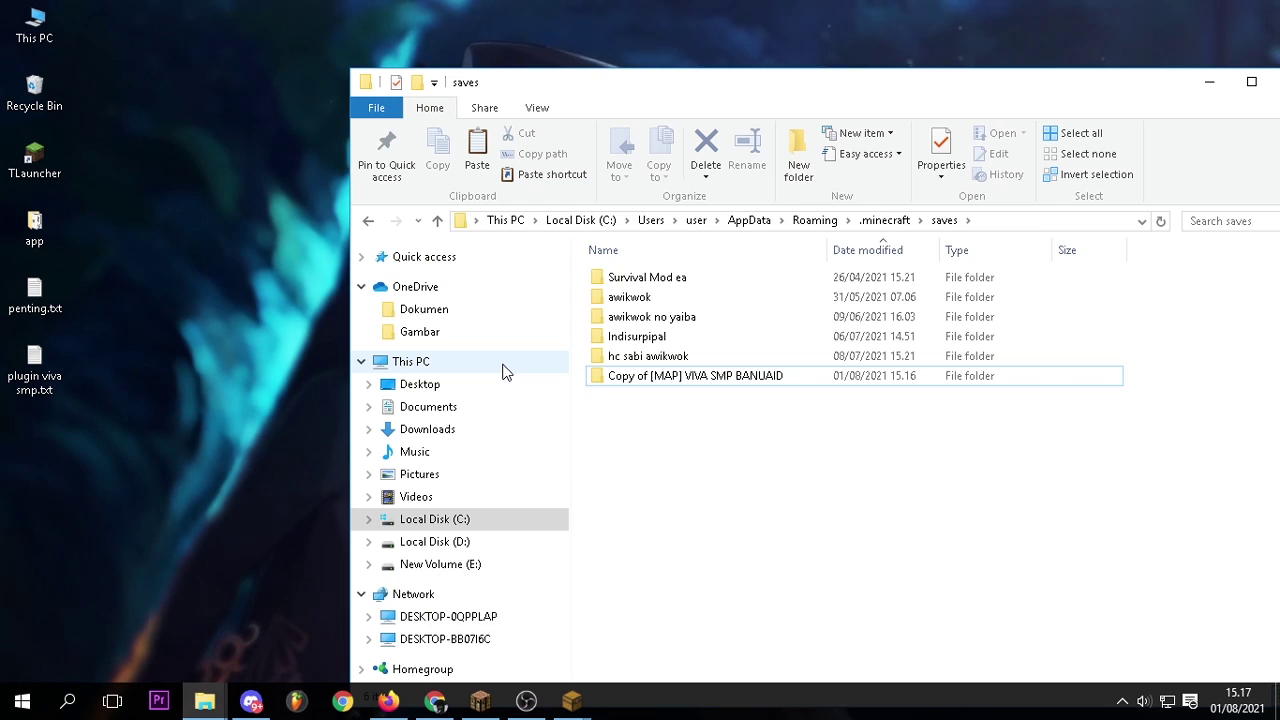
left_click_drag(534, 88, 466, 77)
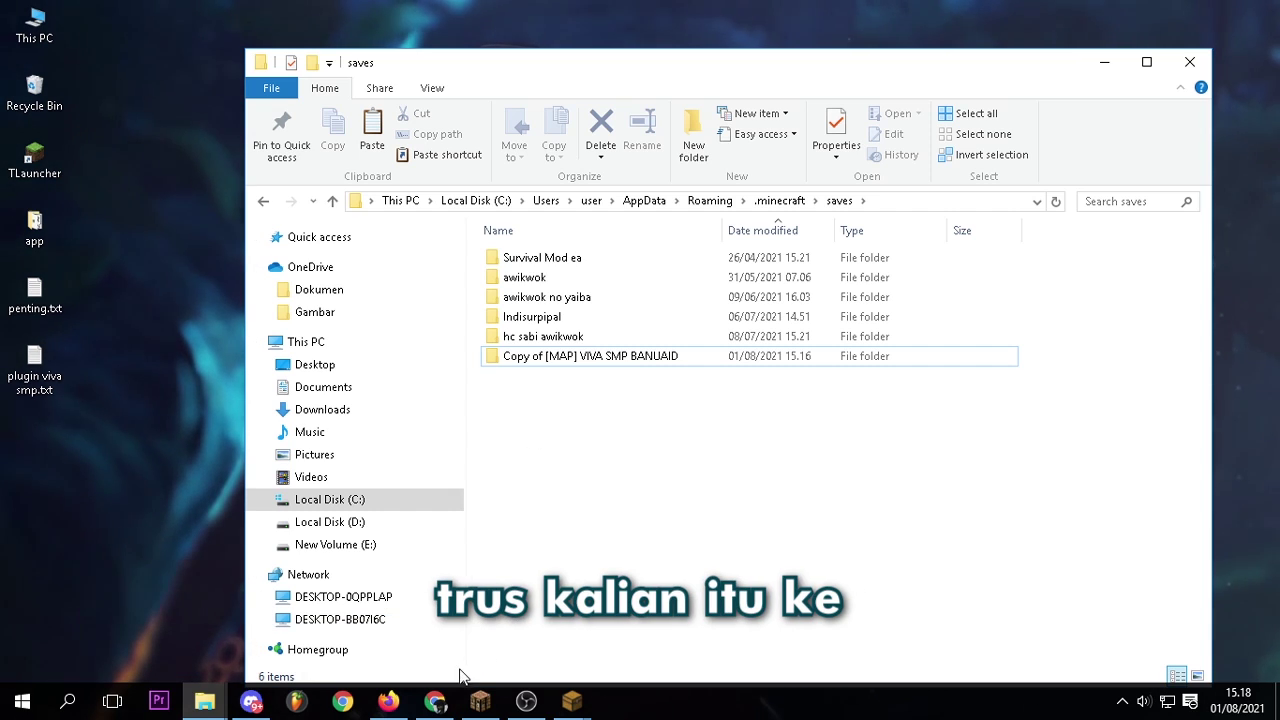
Switch to the Minecraft server panel in Chrome and stop the running server from its console
mouse_move(437, 702)
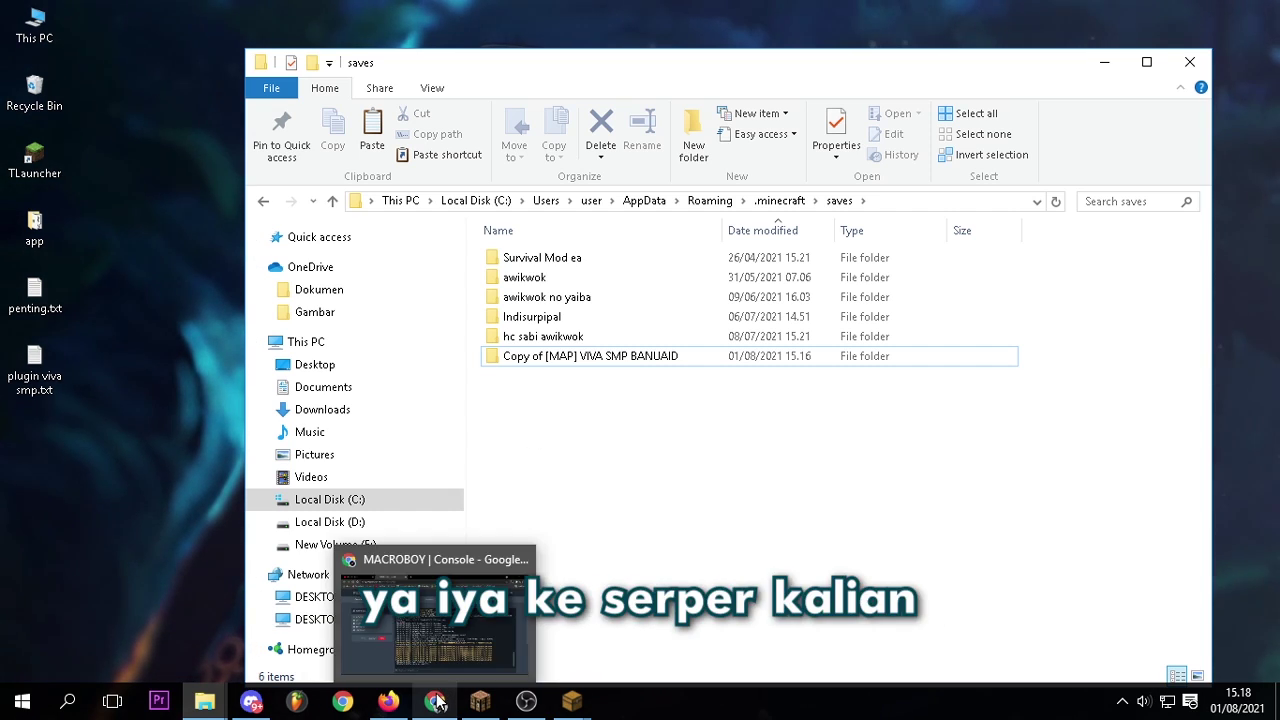
left_click(436, 596)
left_click(190, 180)
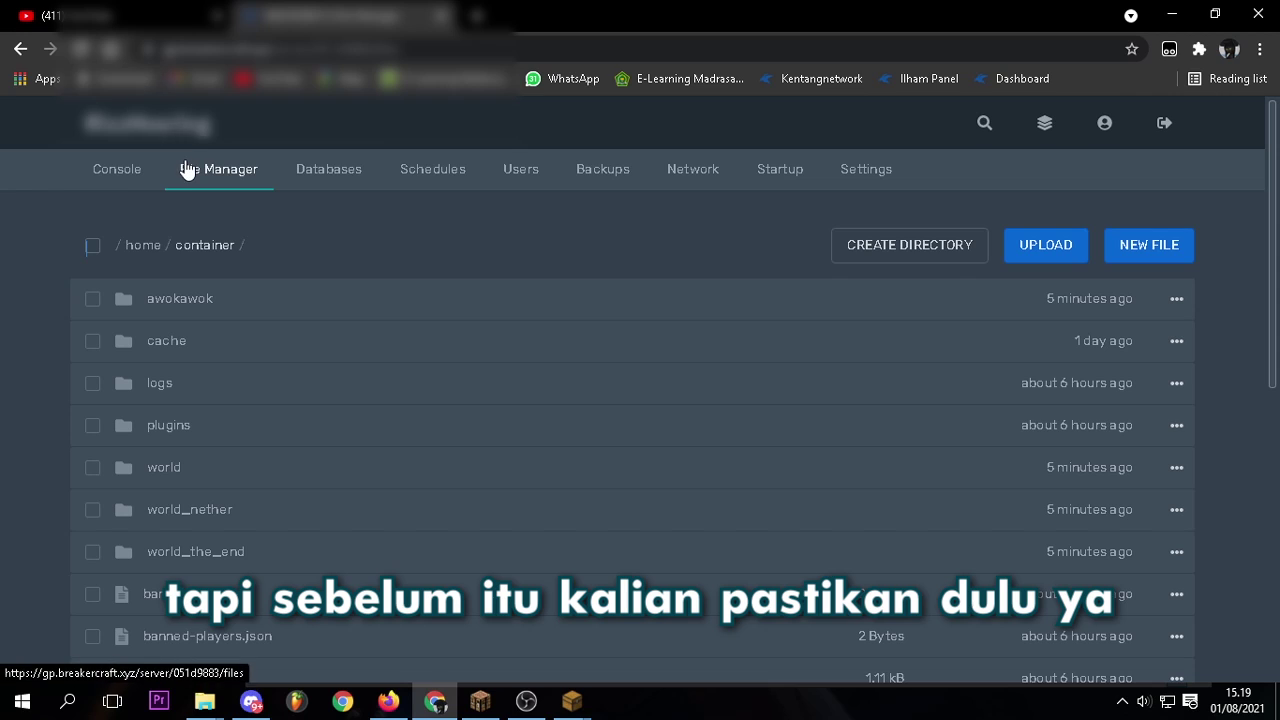
left_click(117, 170)
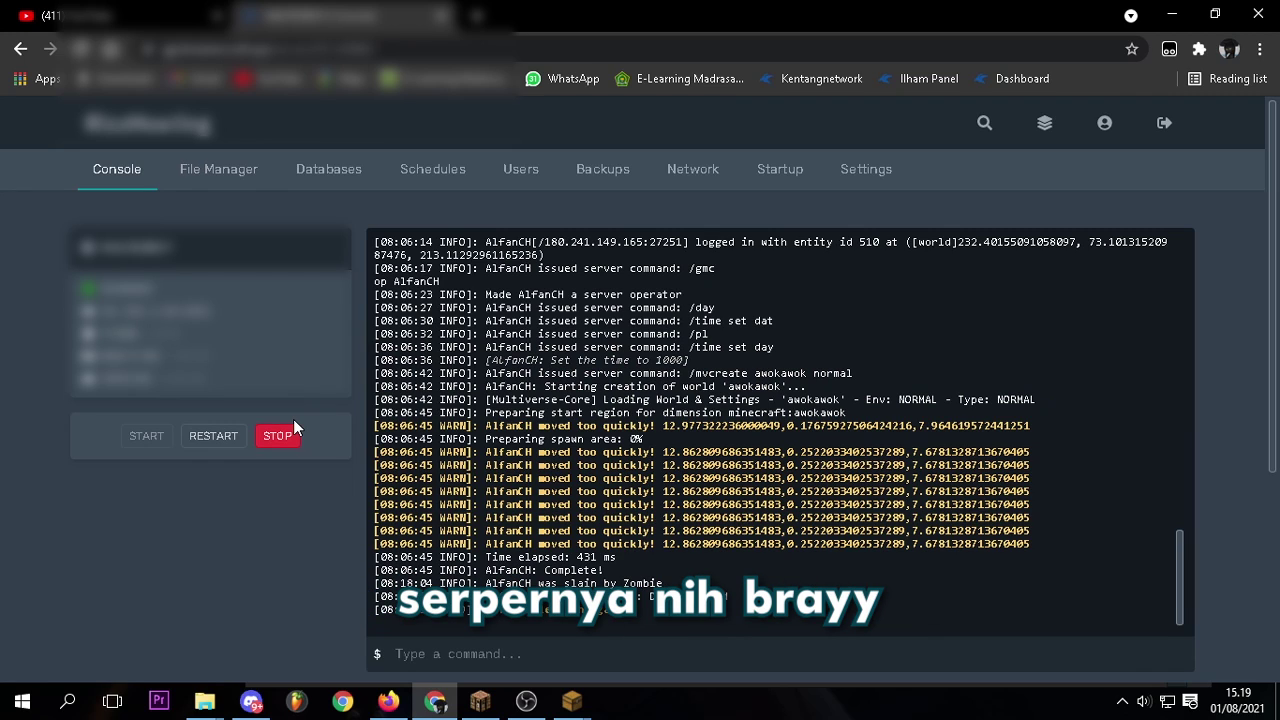
left_click(294, 421)
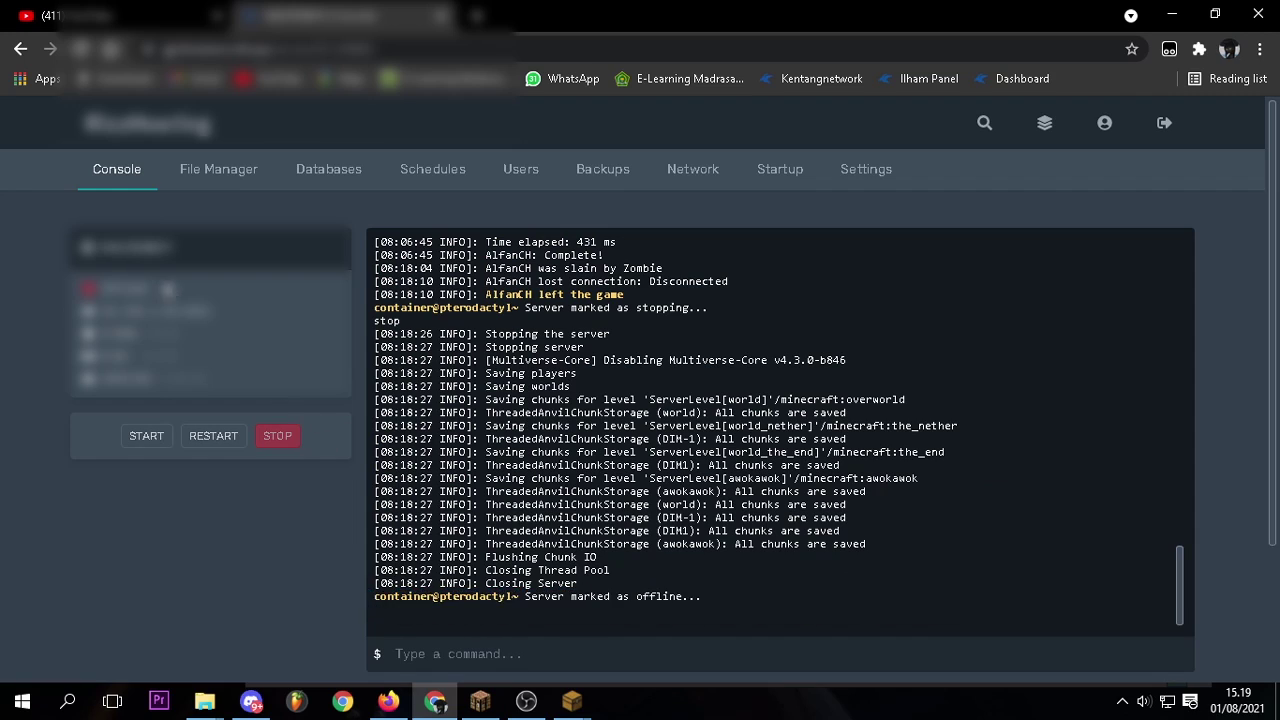
Delete the world folder from the server's container directory
left_click(216, 168)
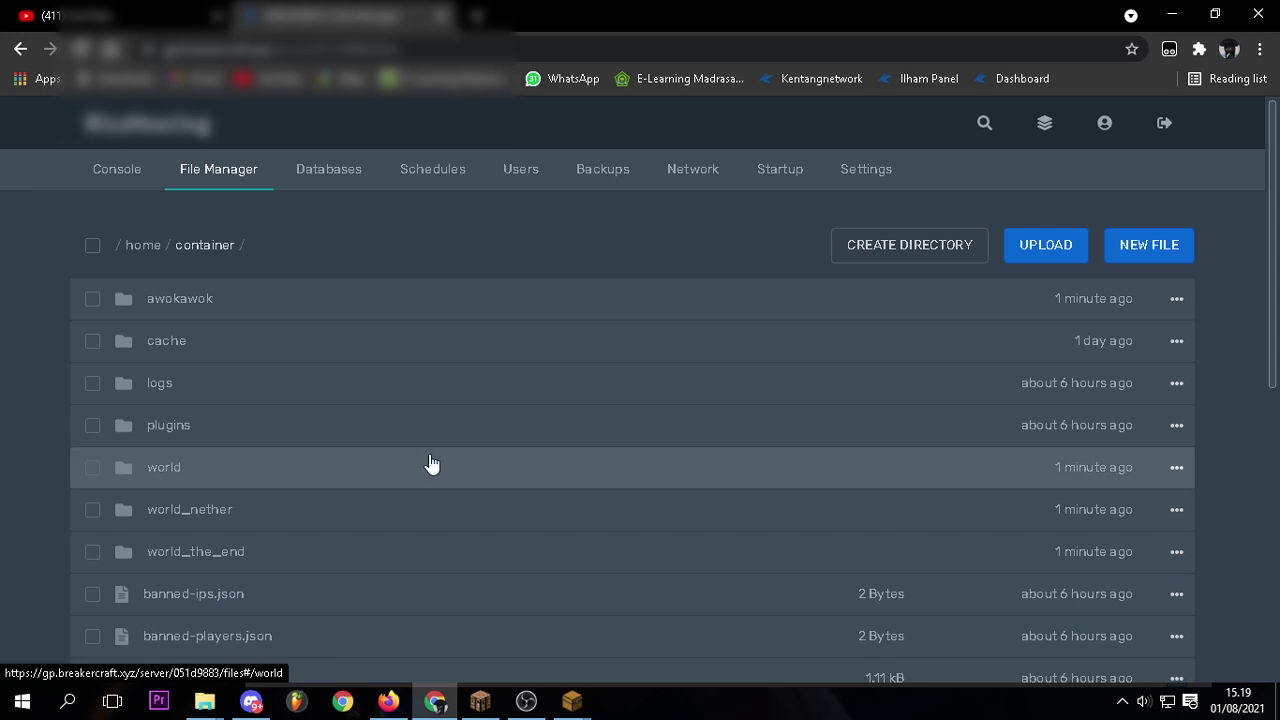
scroll(153, 395, "down", 1)
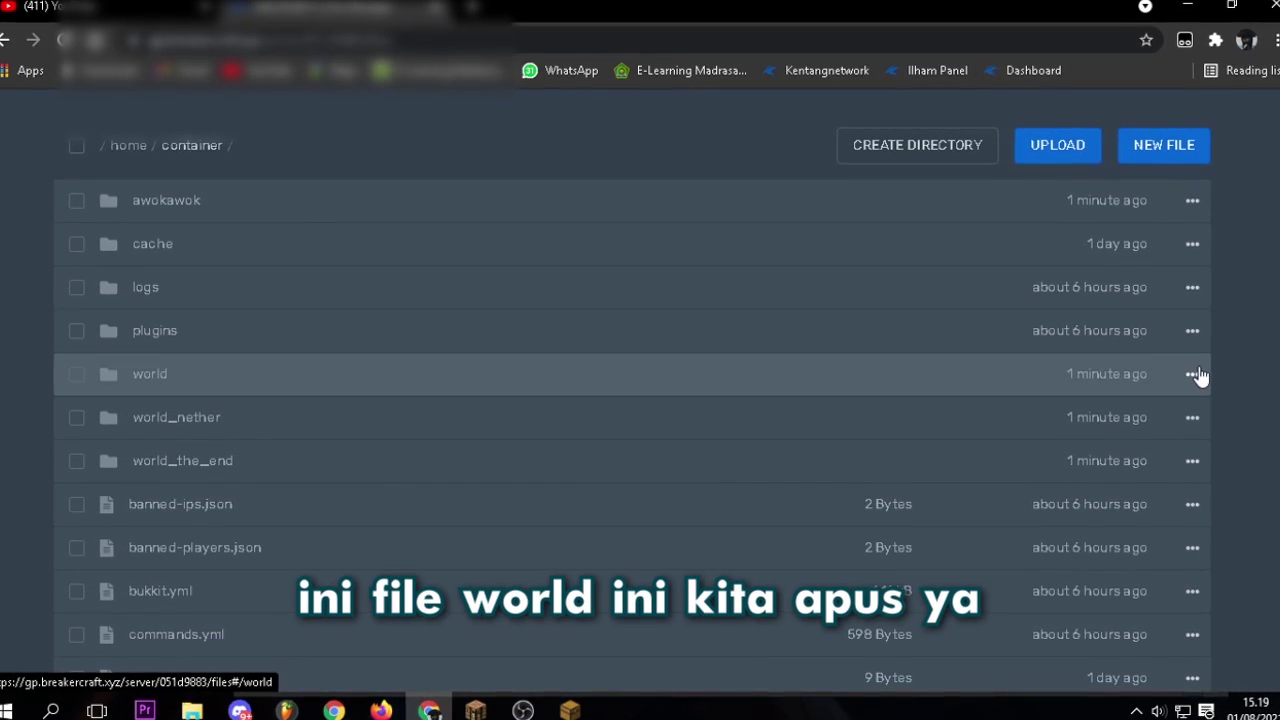
left_click(1190, 374)
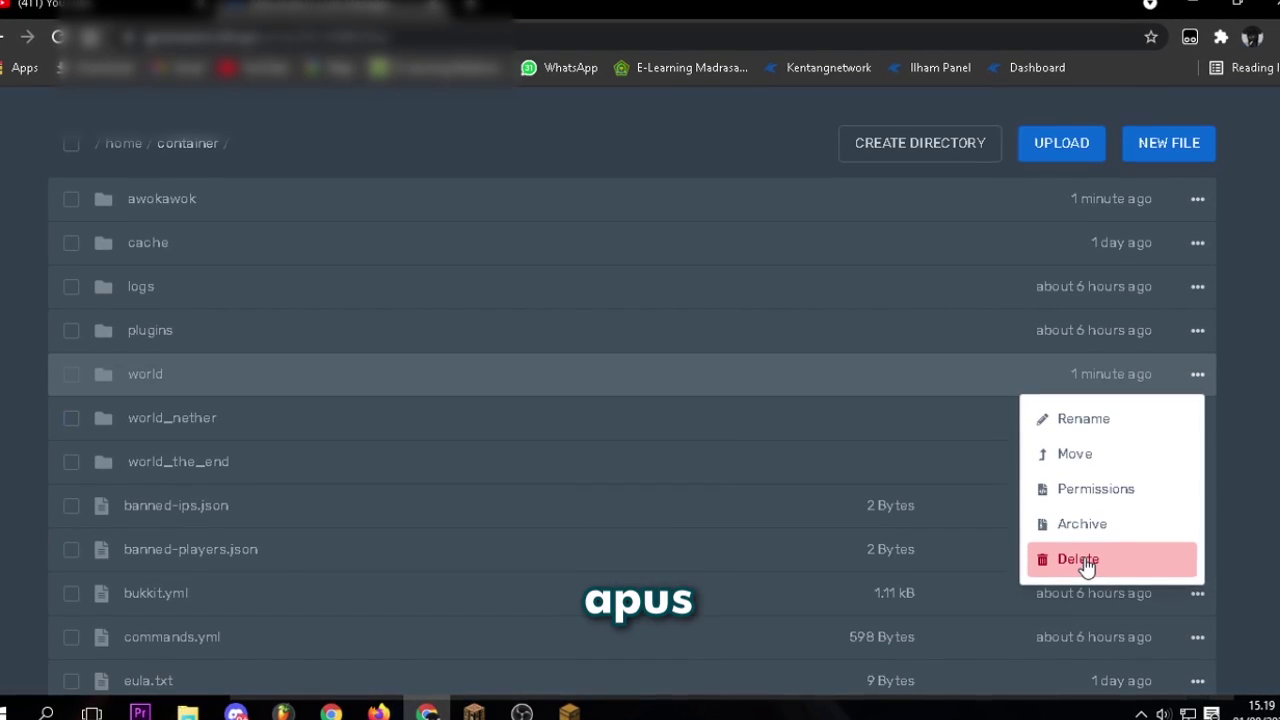
left_click(1086, 561)
left_click(791, 386)
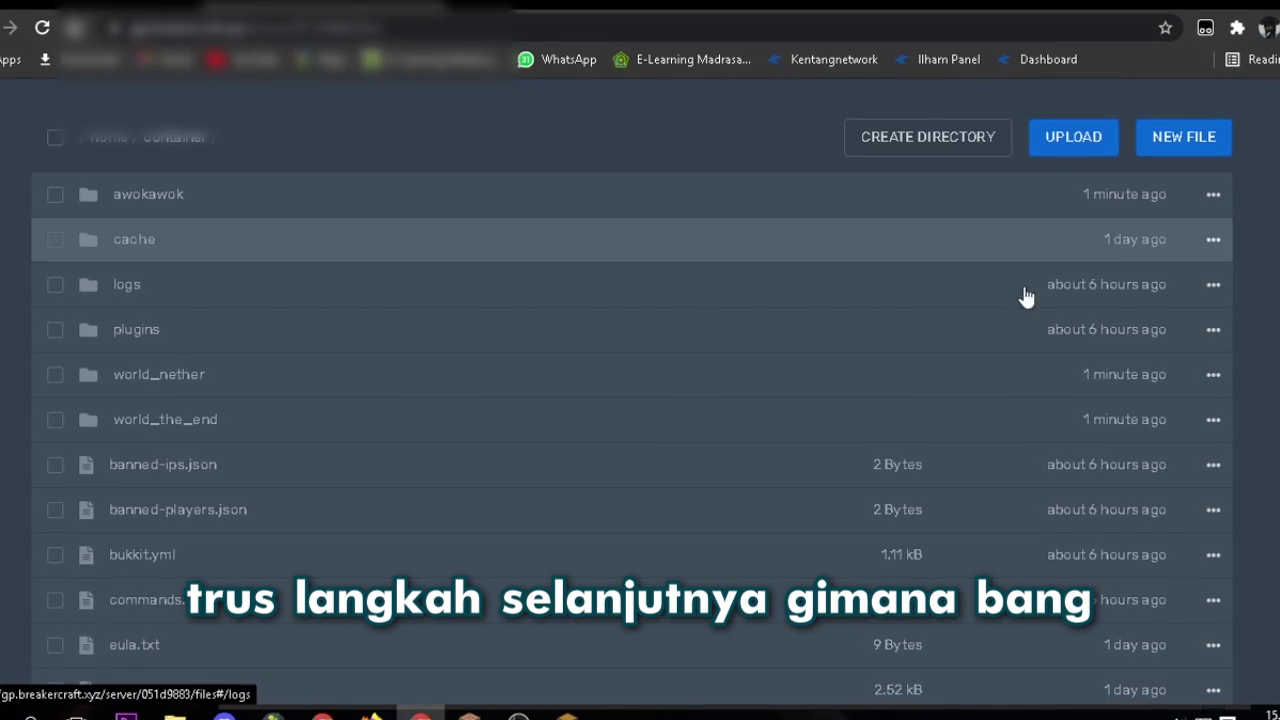
Duplicate the Copy of [MAP] VIVA SMP BANUAID folder in the .minecraft saves folder and rename the original as world
mouse_move(173, 715)
left_click(261, 640)
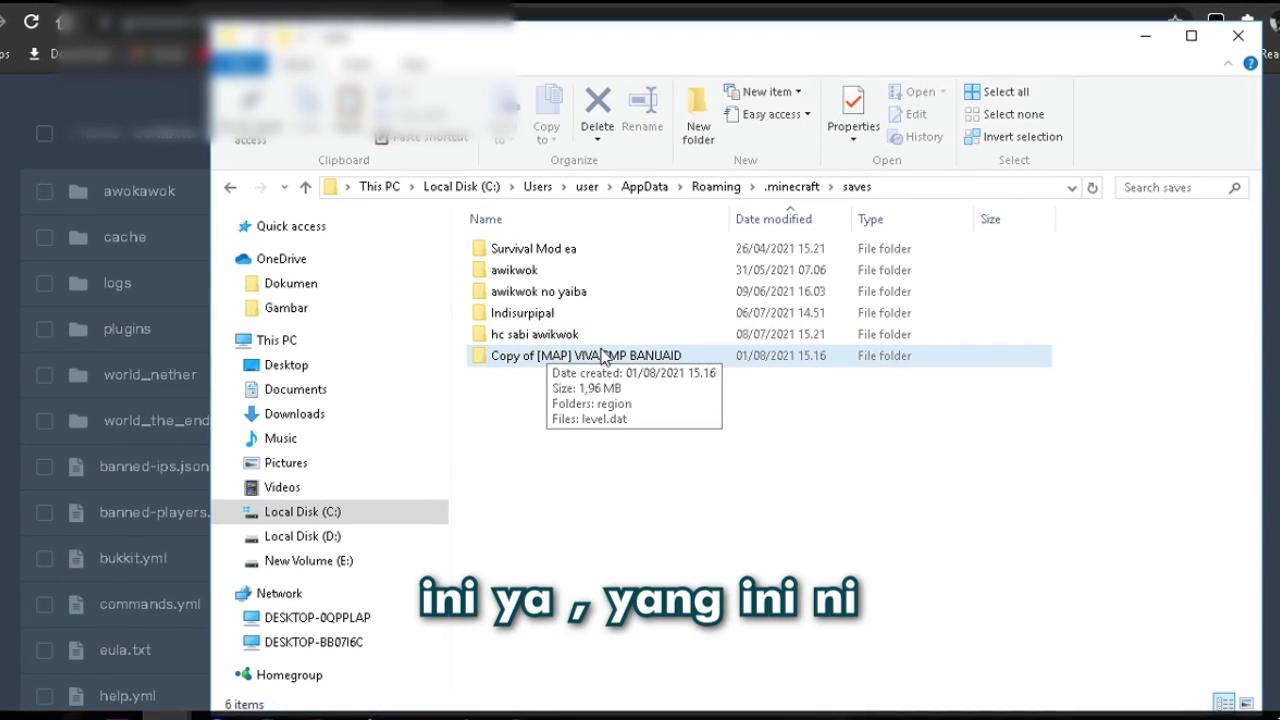
left_click(523, 357)
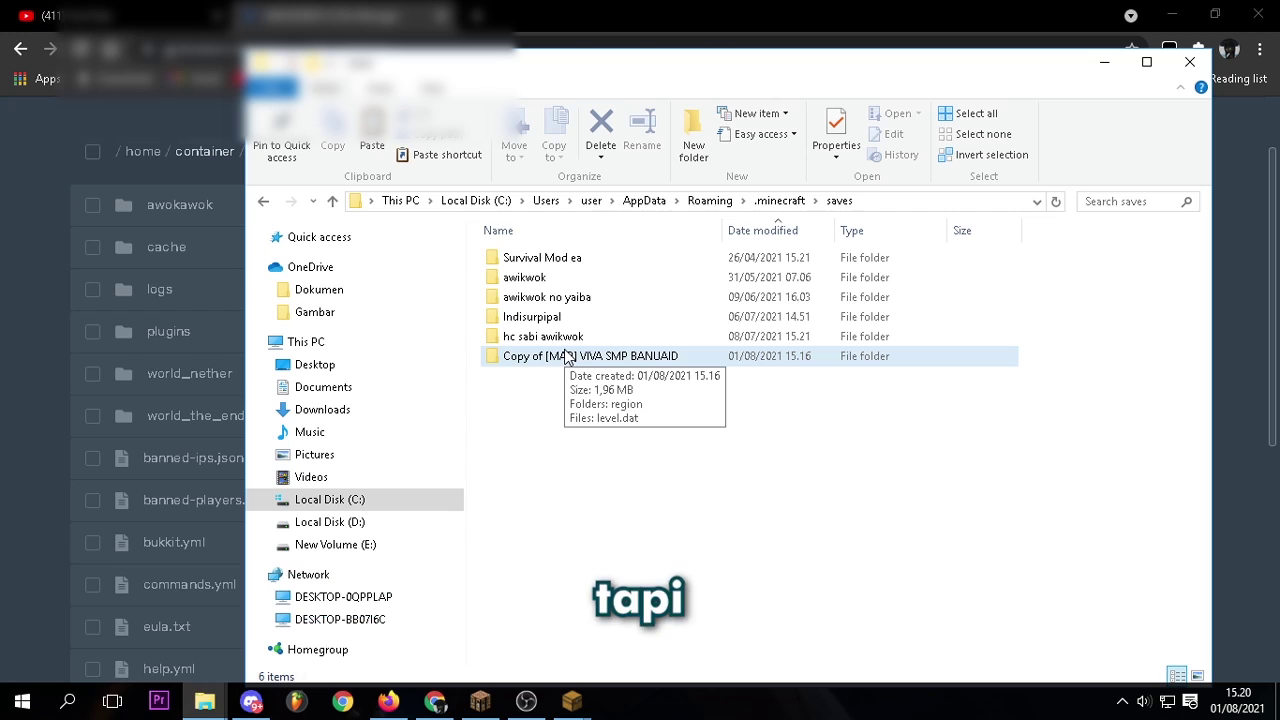
key("ctrl+c")
key("ctrl+v")
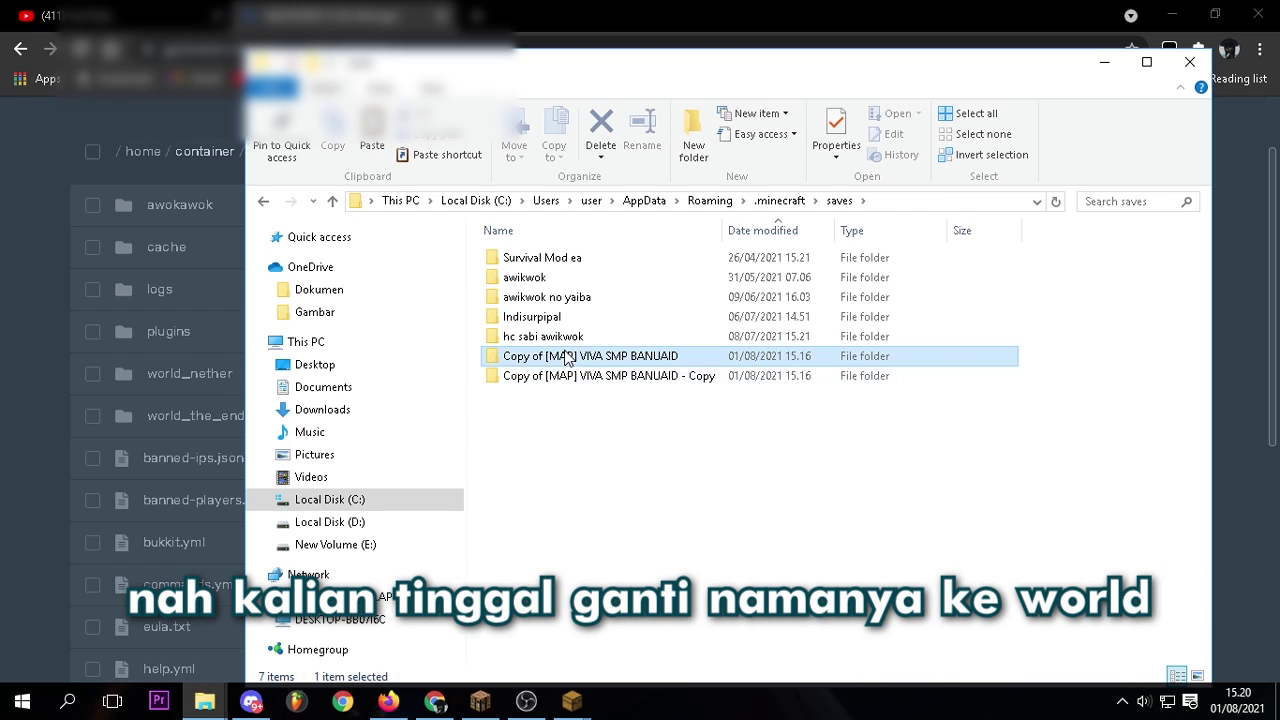
right_click(613, 362)
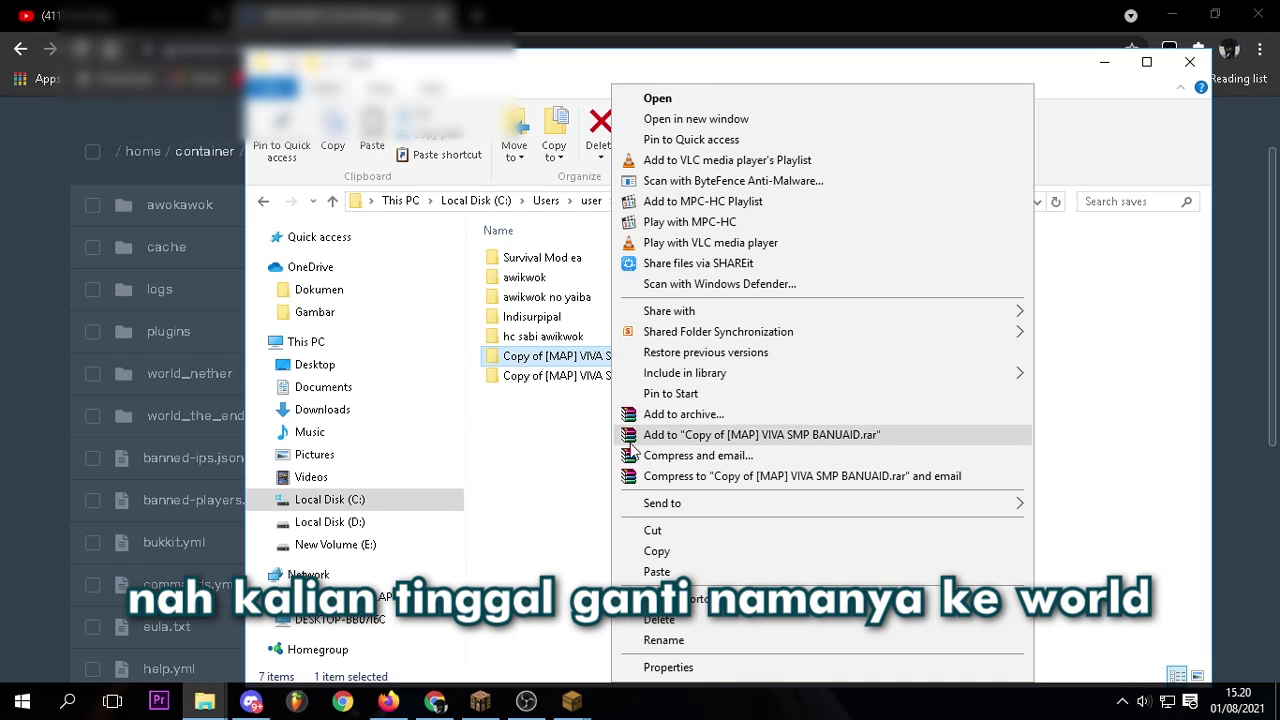
left_click(665, 630)
type("world")
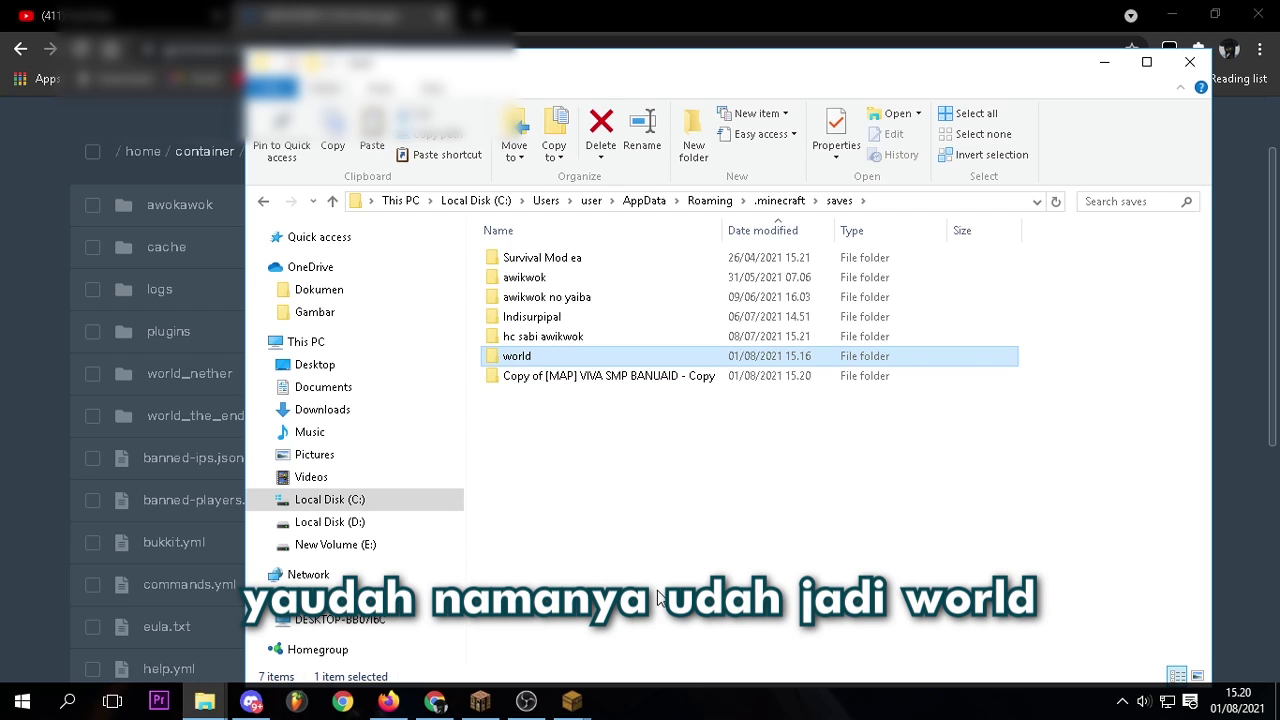
Try to upload the world folder directly from File Explorer into the server's container directory
left_click_drag(700, 62, 939, 58)
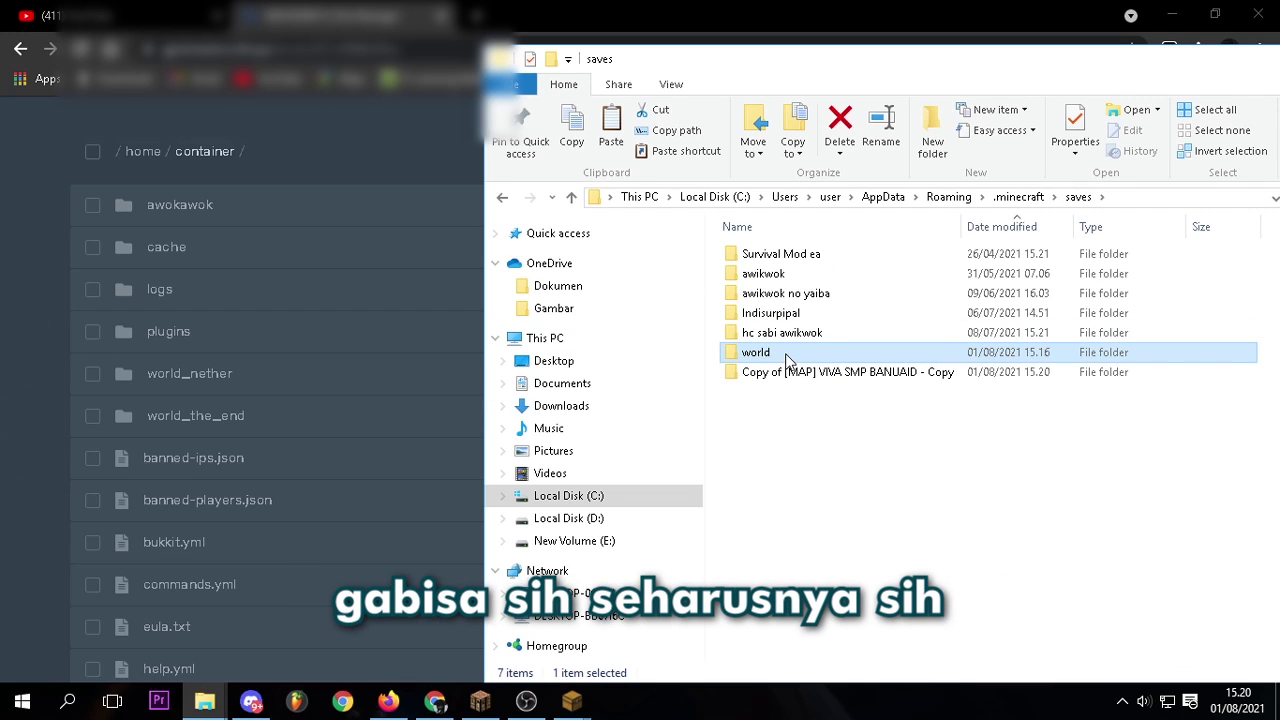
left_click_drag(595, 341, 380, 340)
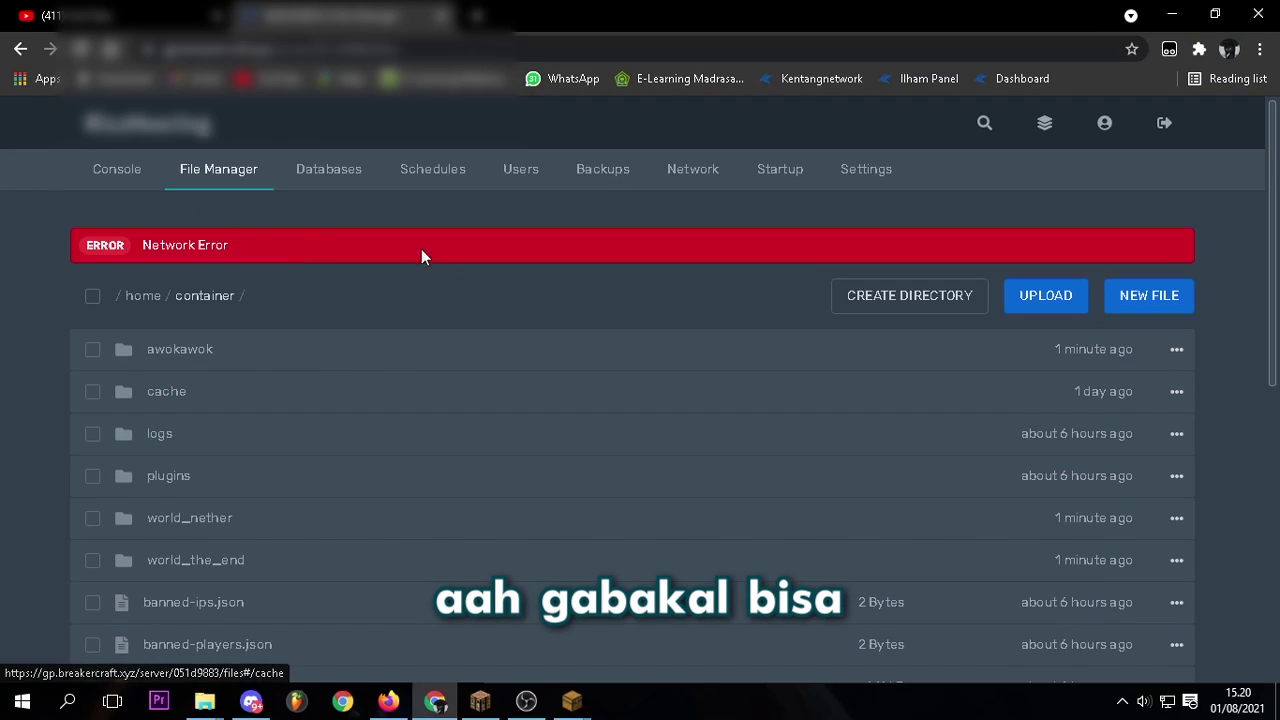
scroll(220, 668, "down", 1)
Compress the world folder in the .minecraft saves folder into a ZIP archive named world.zip
mouse_move(204, 701)
left_click(271, 610)
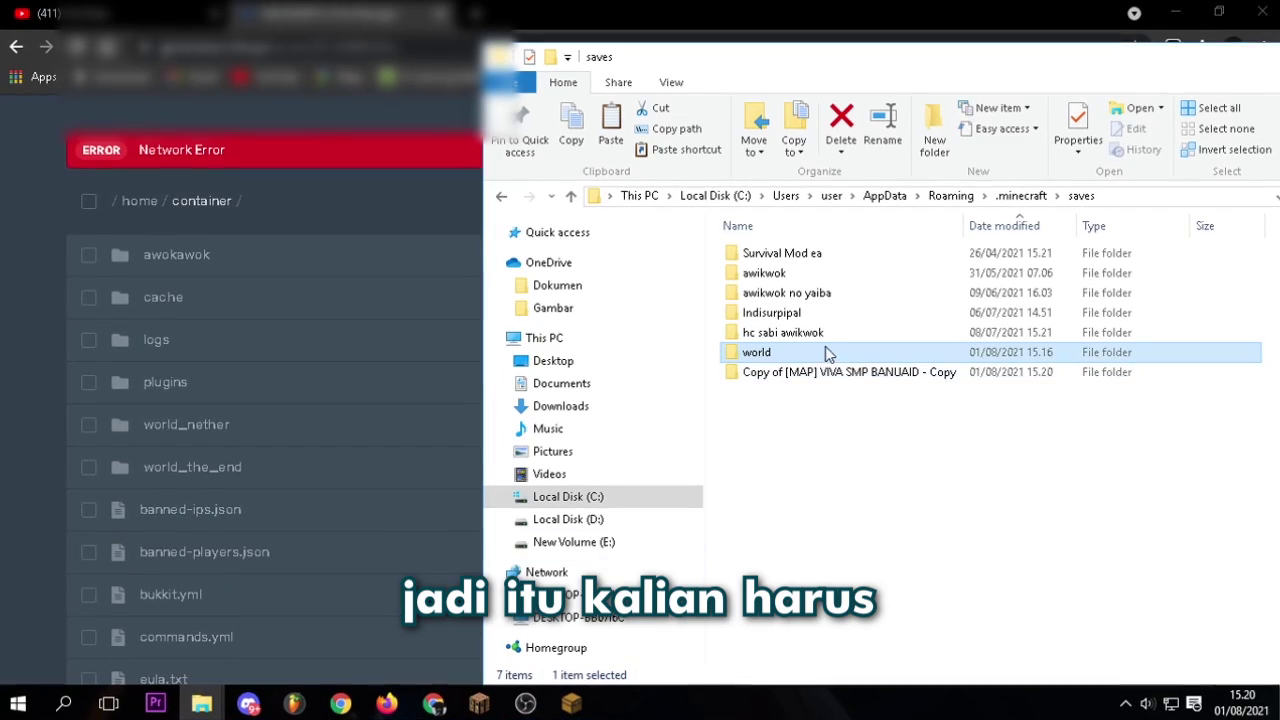
right_click(800, 357)
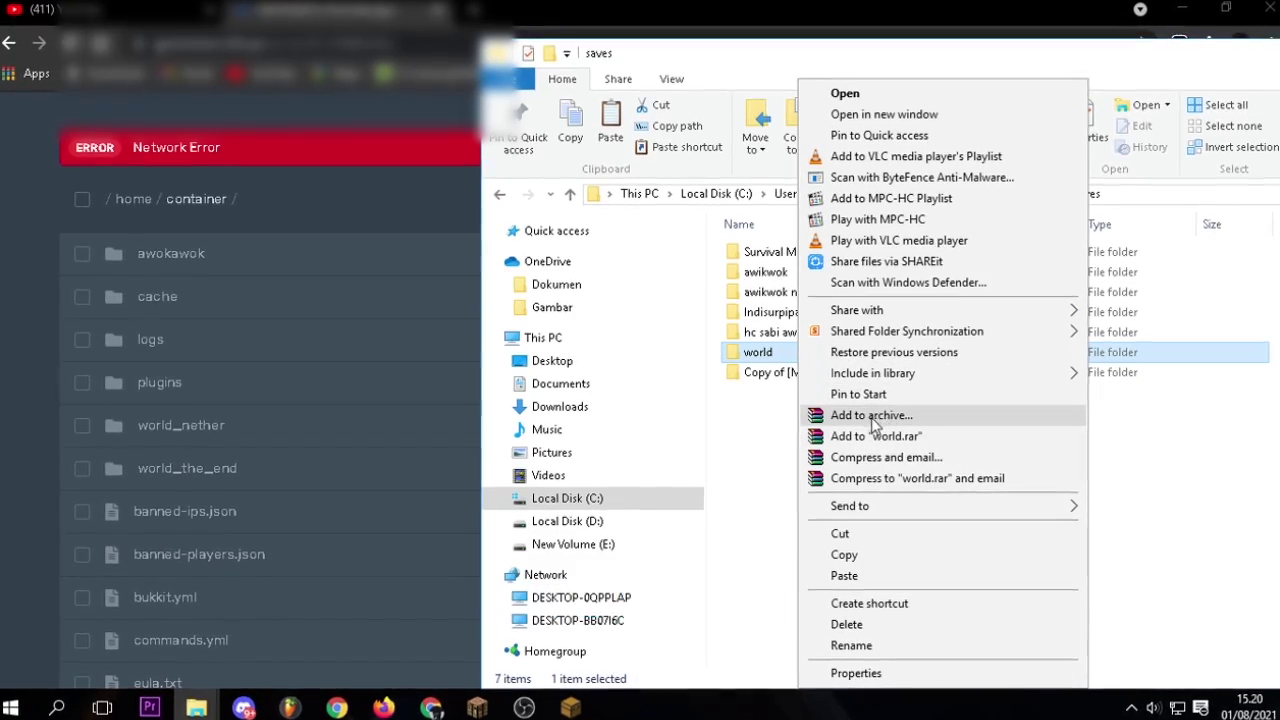
left_click(922, 416)
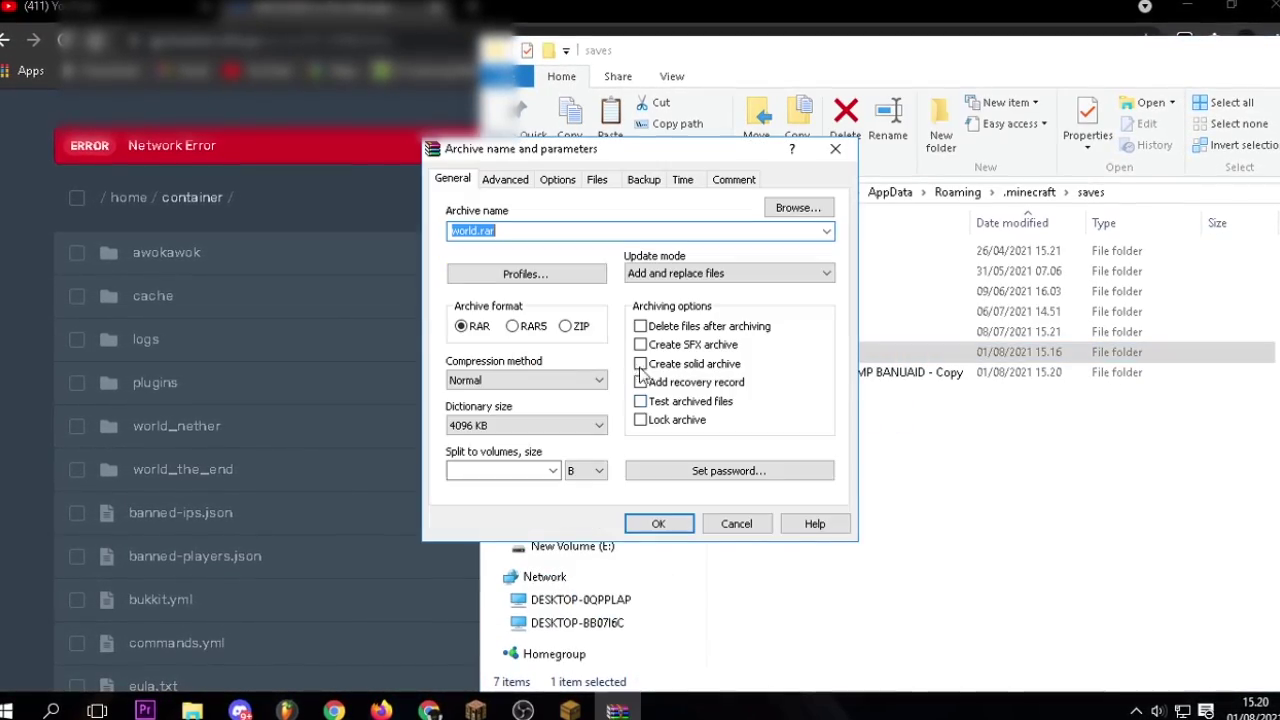
left_click(574, 326)
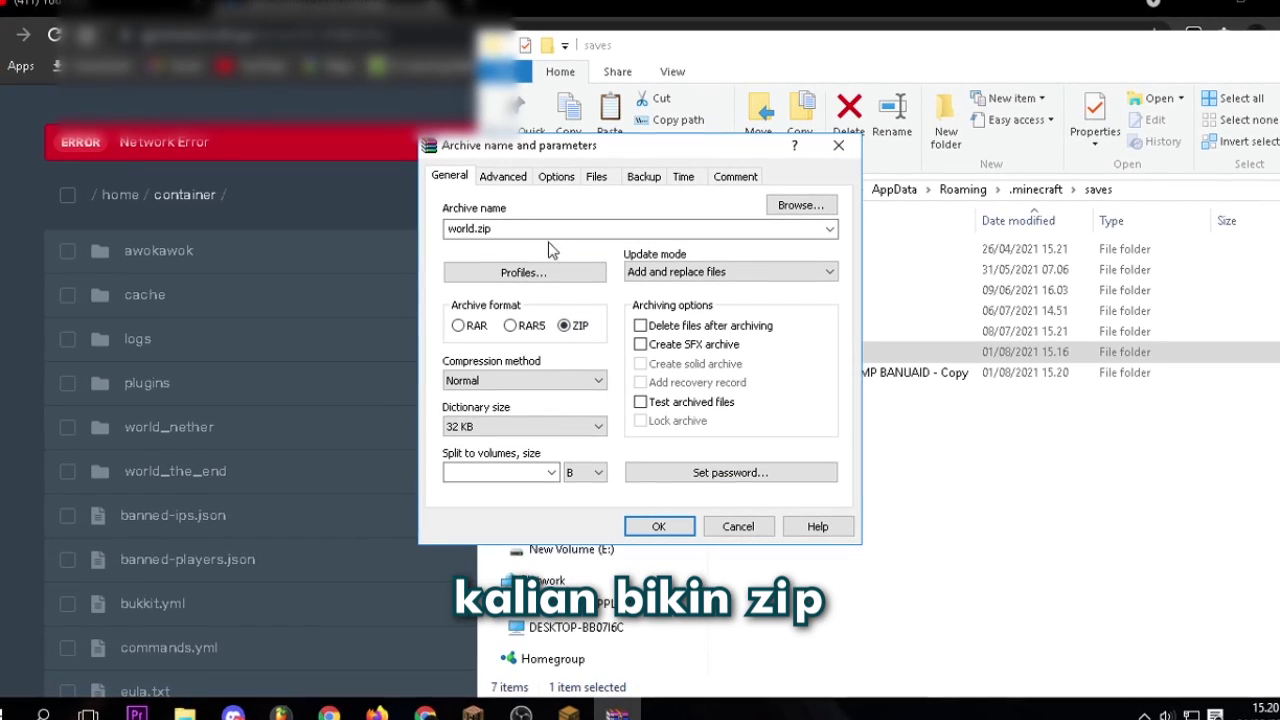
left_click(660, 527)
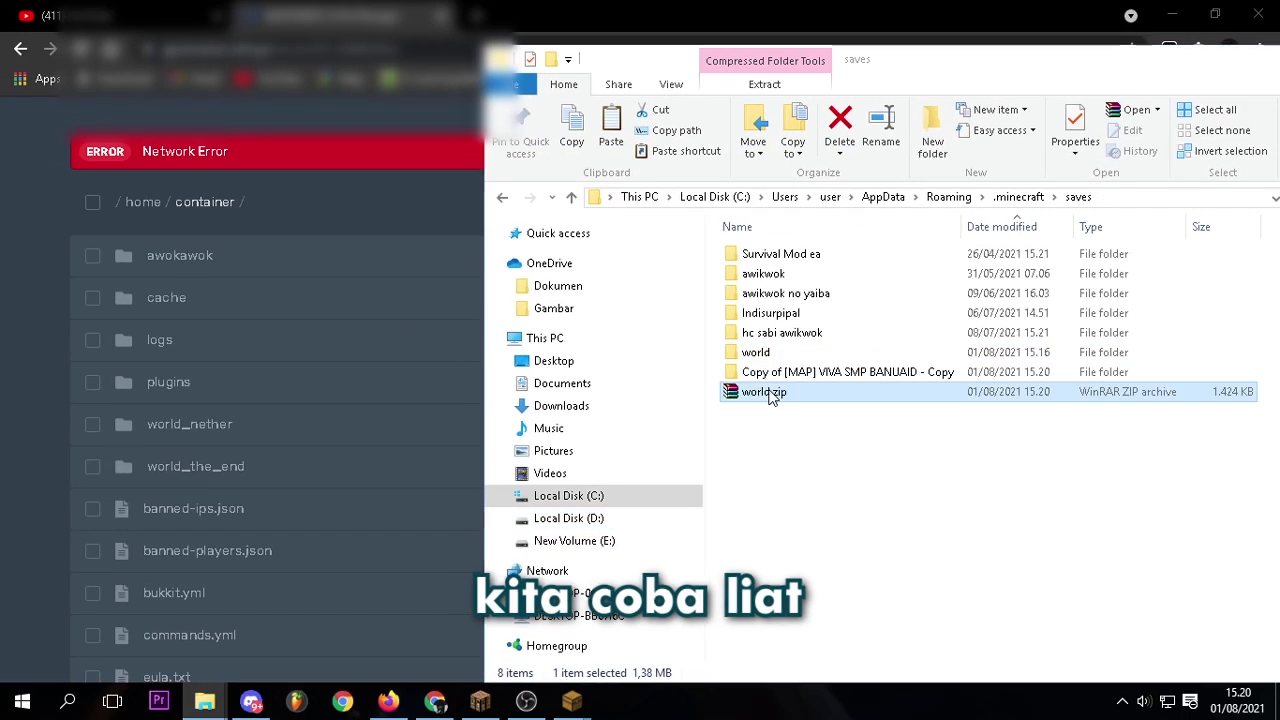
Check the contents of world.zip in WinRAR and upload the archive to the server's container directory
double_click(740, 393)
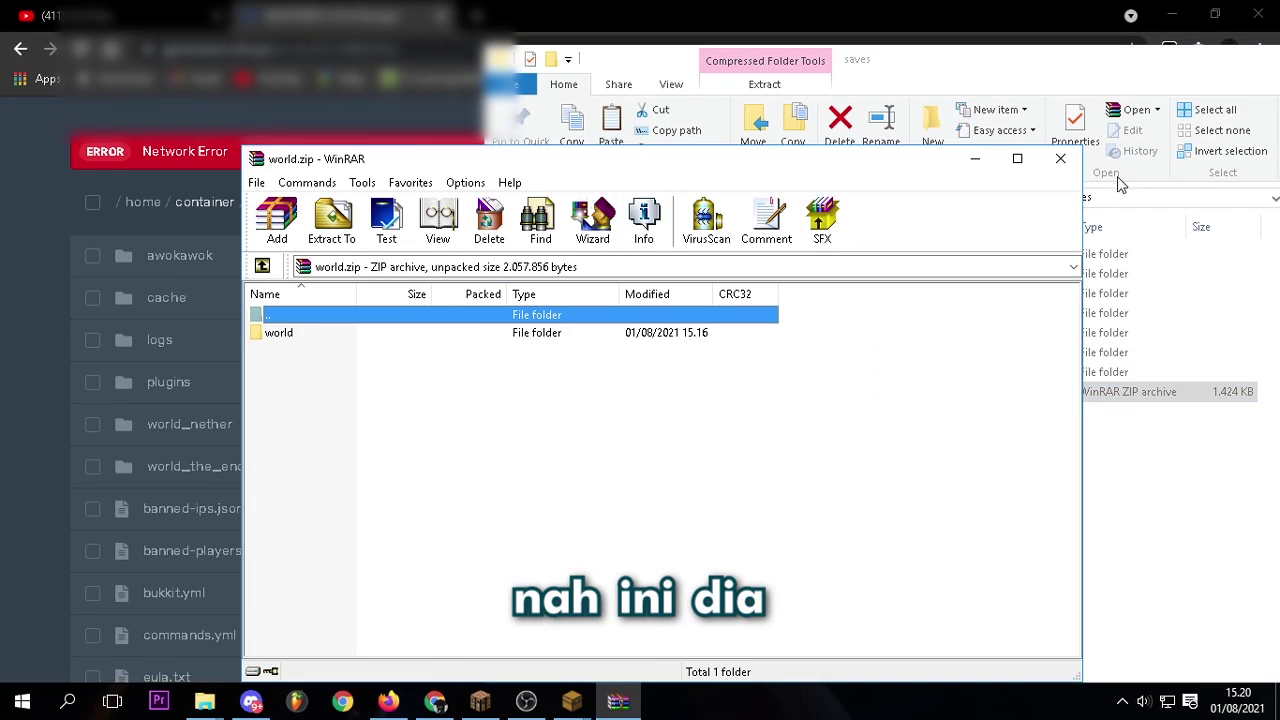
left_click(1060, 158)
left_click_drag(785, 397, 309, 434)
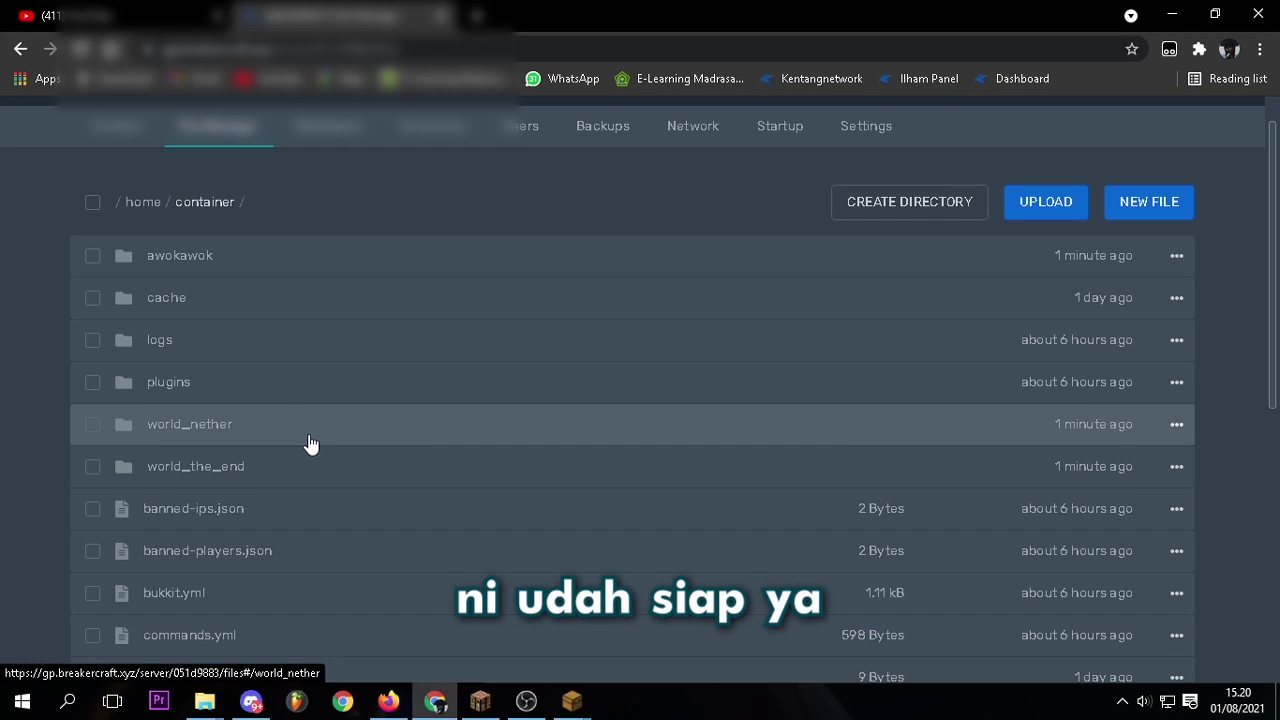
Unarchive world.zip in the server's container directory
scroll(310, 444, "down", 5)
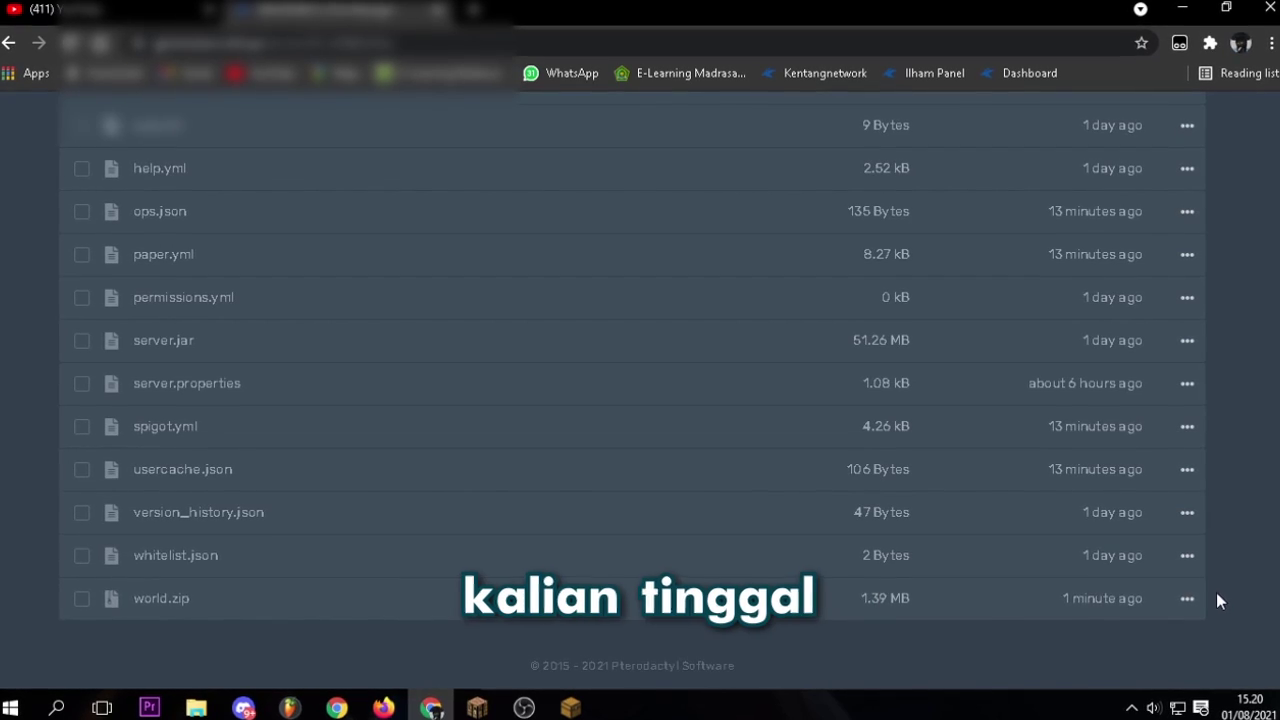
left_click(1187, 598)
scroll(1150, 600, "down", 1)
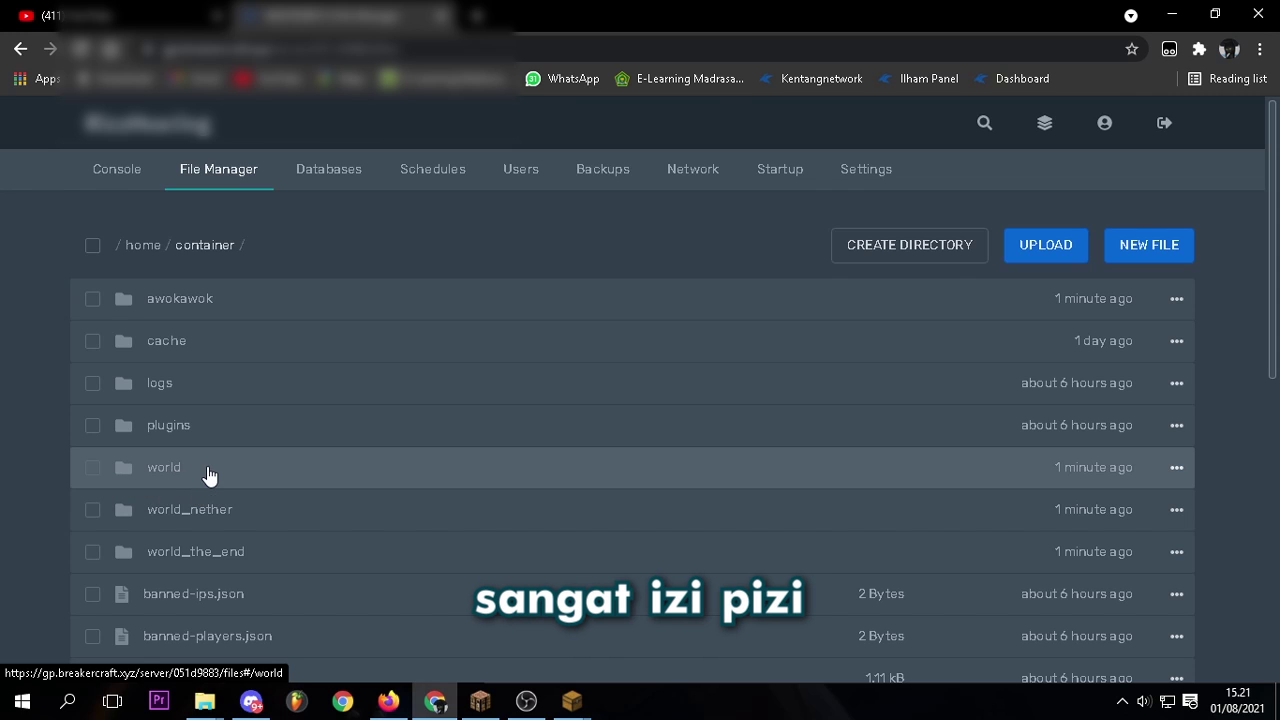
Delete world.zip from the server's container directory, keeping the extracted world folder
scroll(143, 471, "down", 7)
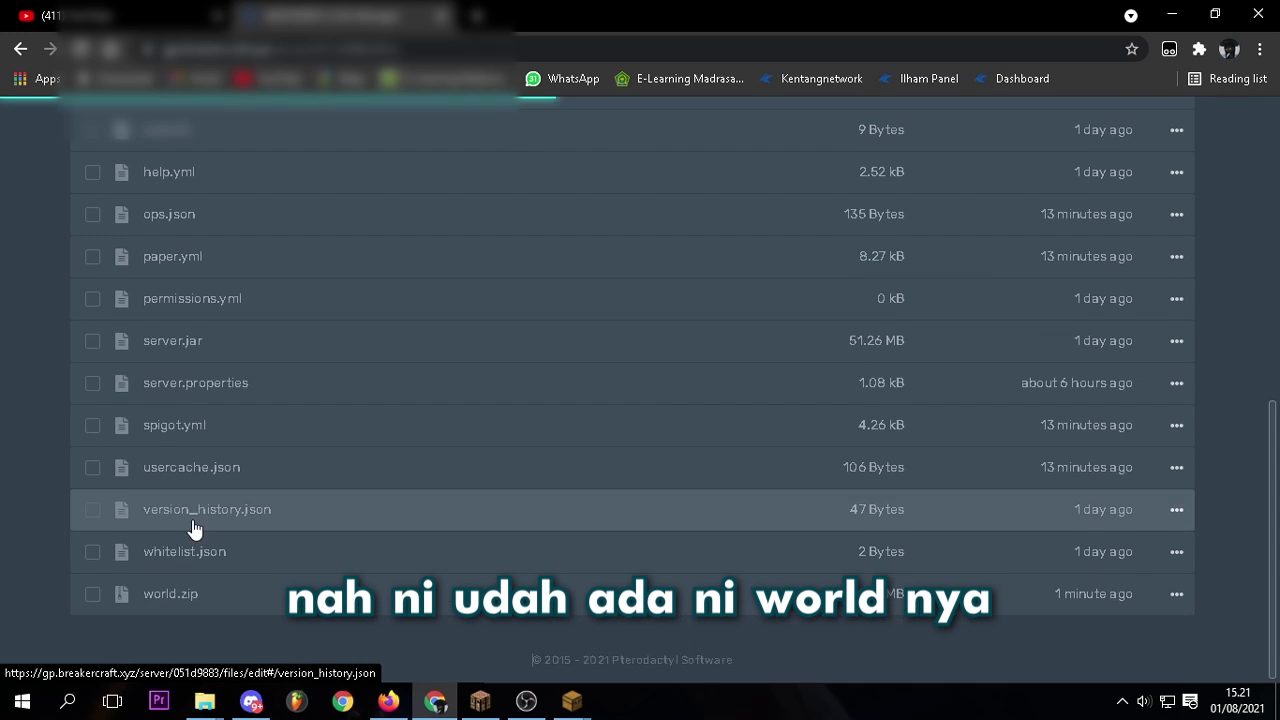
left_click(1178, 594)
left_click(1060, 654)
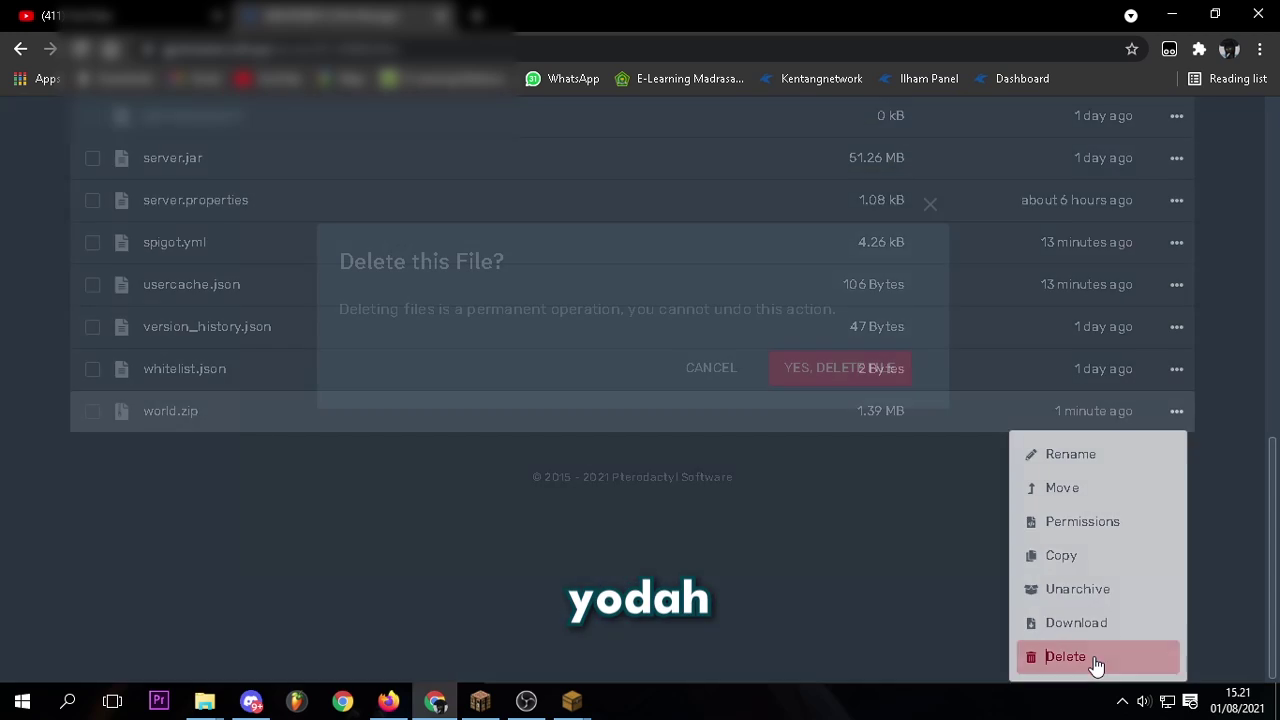
left_click(889, 368)
scroll(1204, 651, "up", 10)
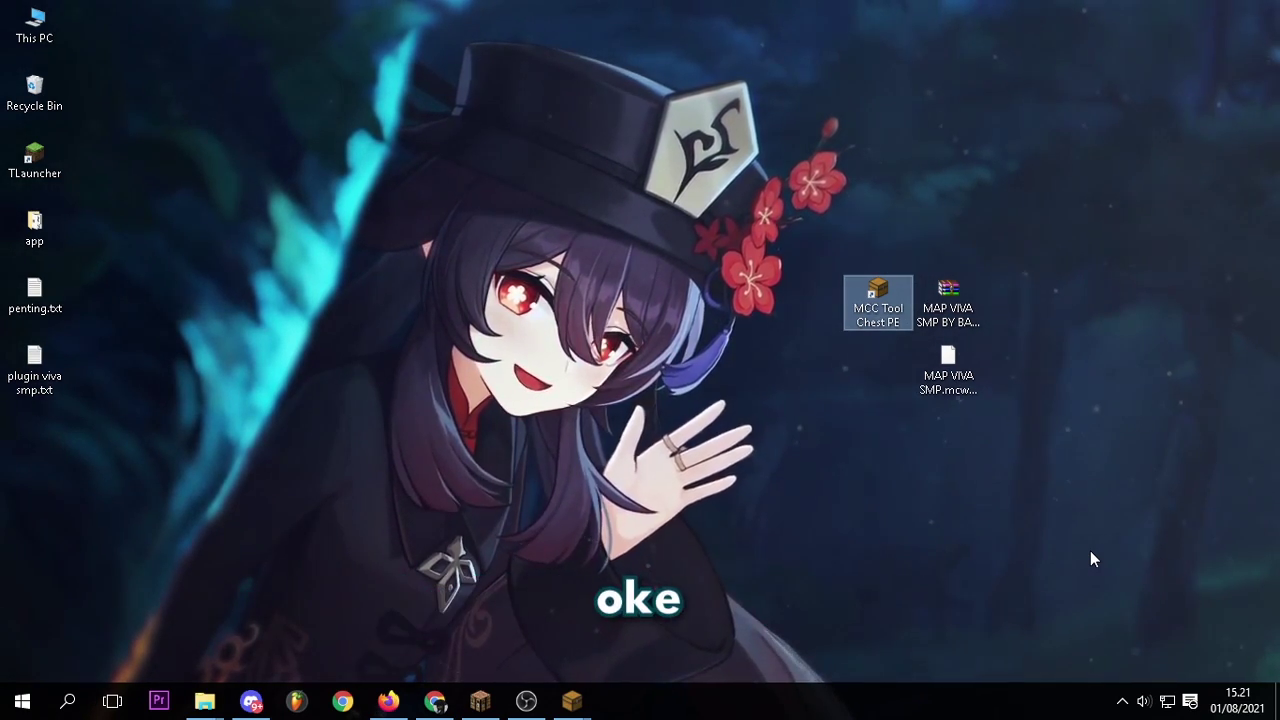
Switch to Firefox and open the SpigotMC page of the Multiverse-Core plugin from the "multiverse core plugin" search results
left_click(388, 701)
left_click(163, 15)
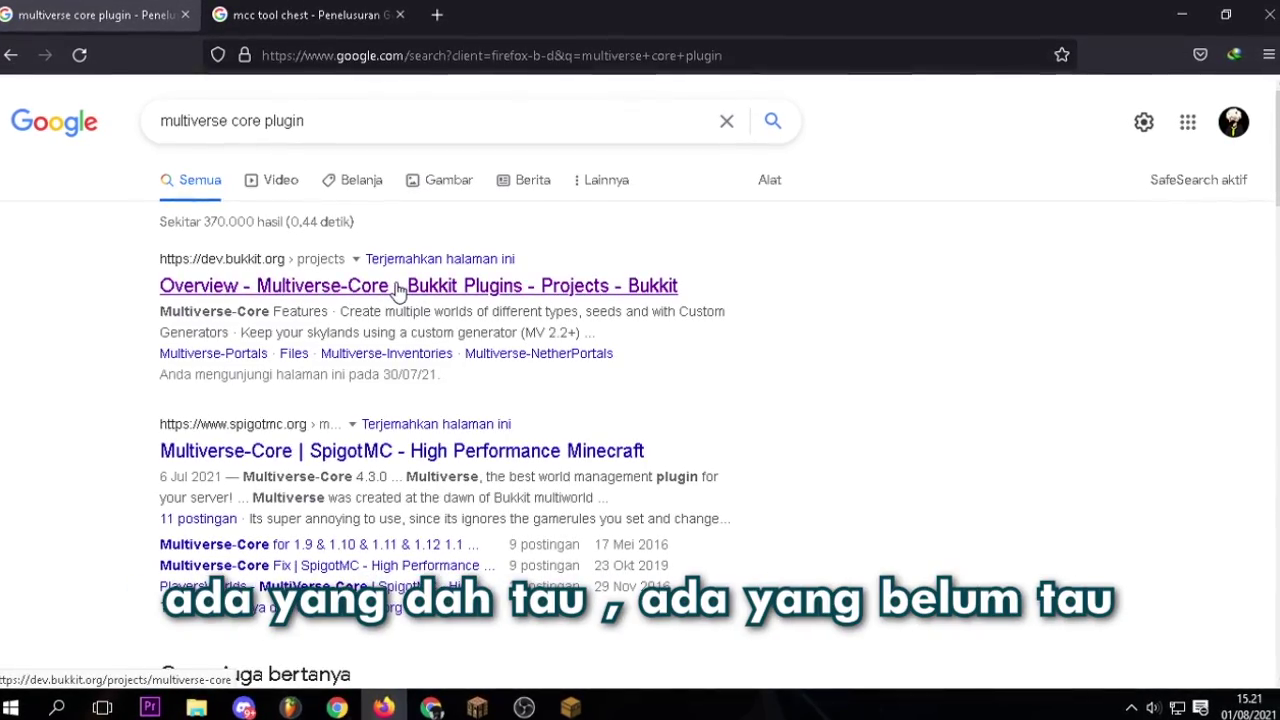
left_click(392, 455)
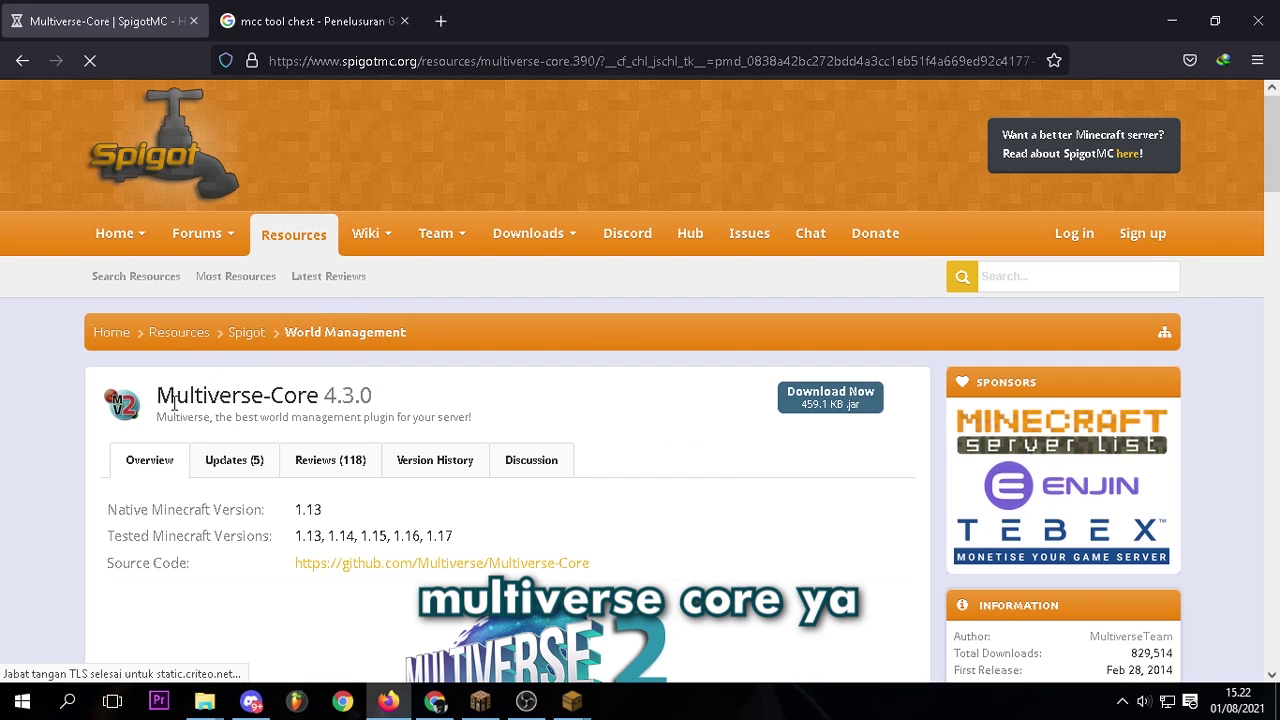
left_click(826, 416)
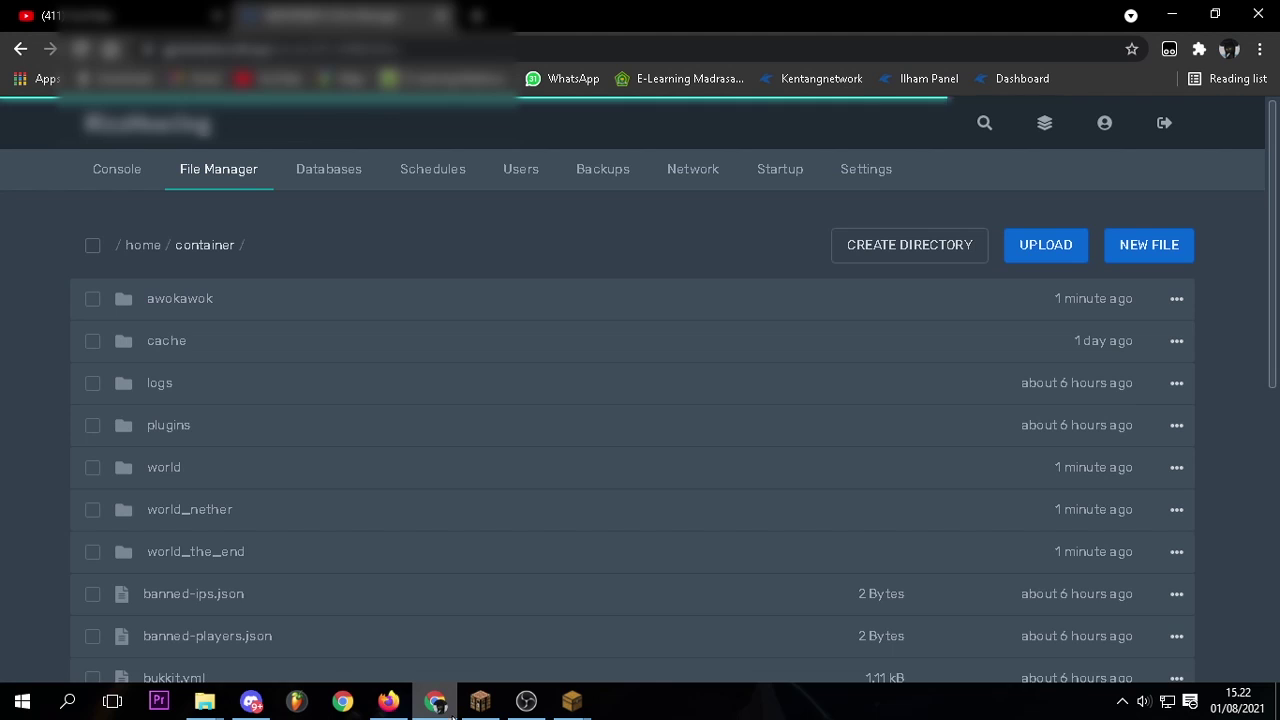
Check the server's plugins folder in Chrome for the Multiverse-Core plugin and return to the container directory
left_click(271, 420)
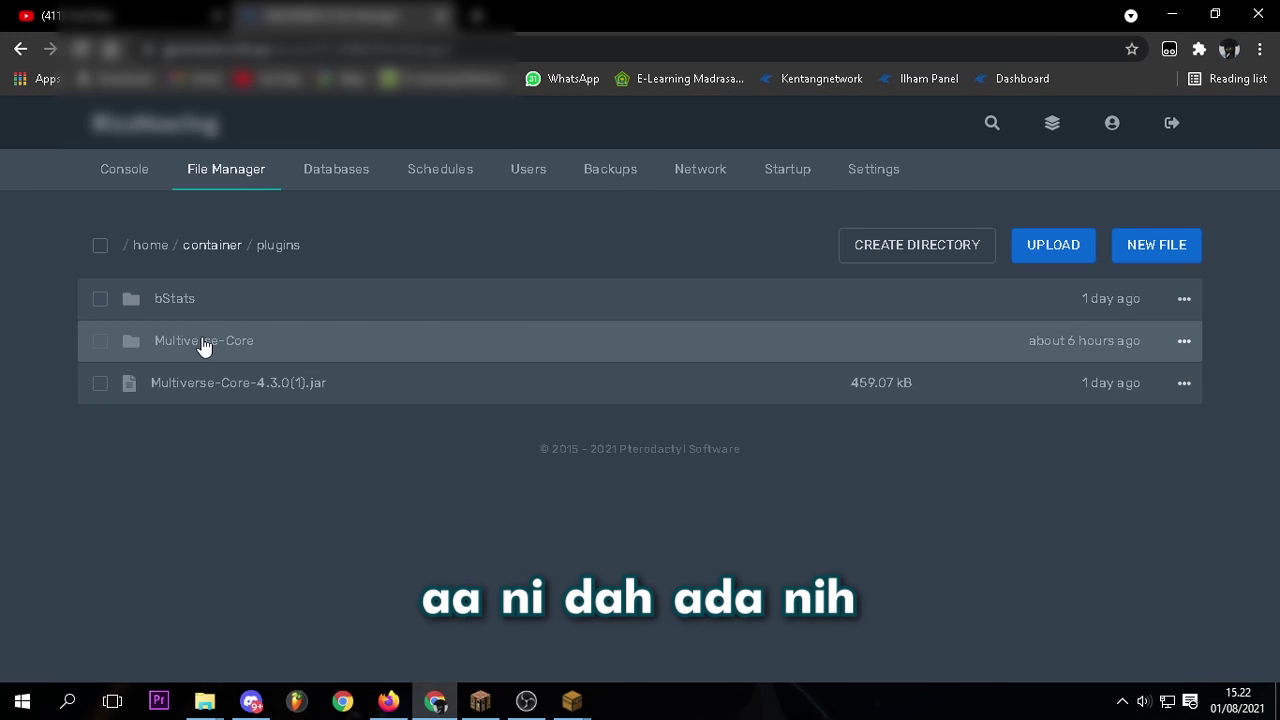
left_click(215, 250)
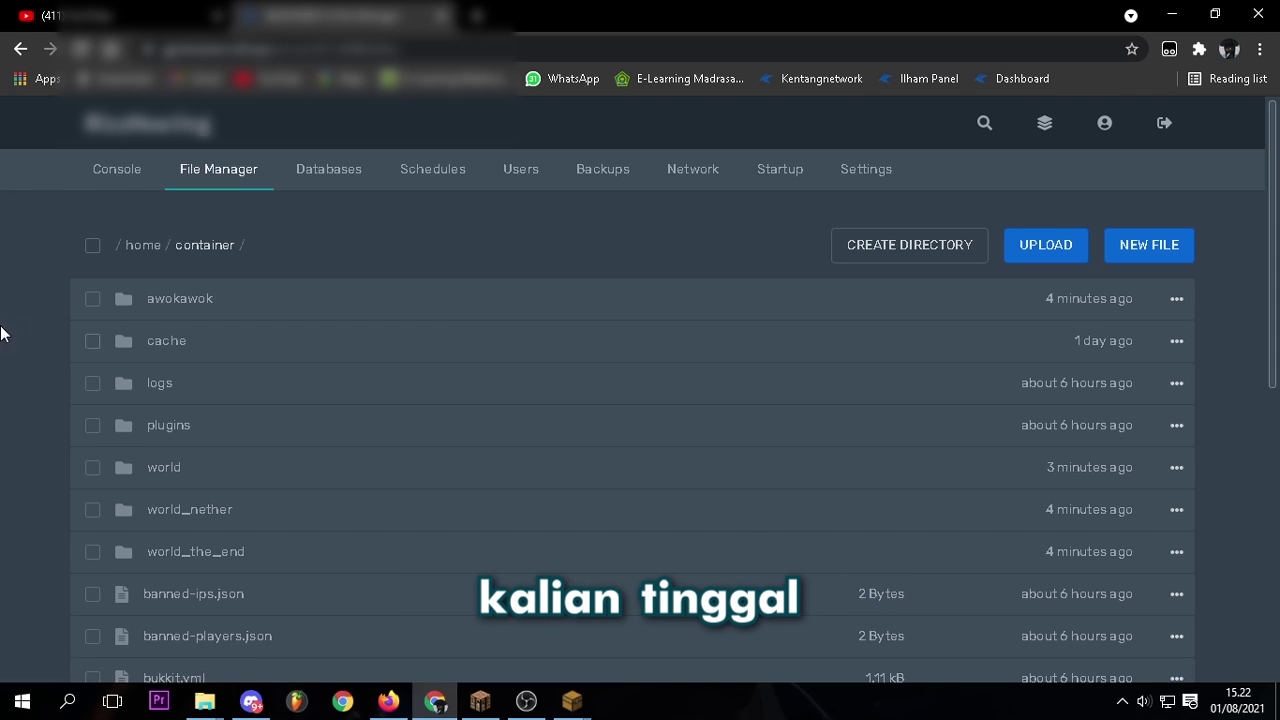
left_click(170, 432)
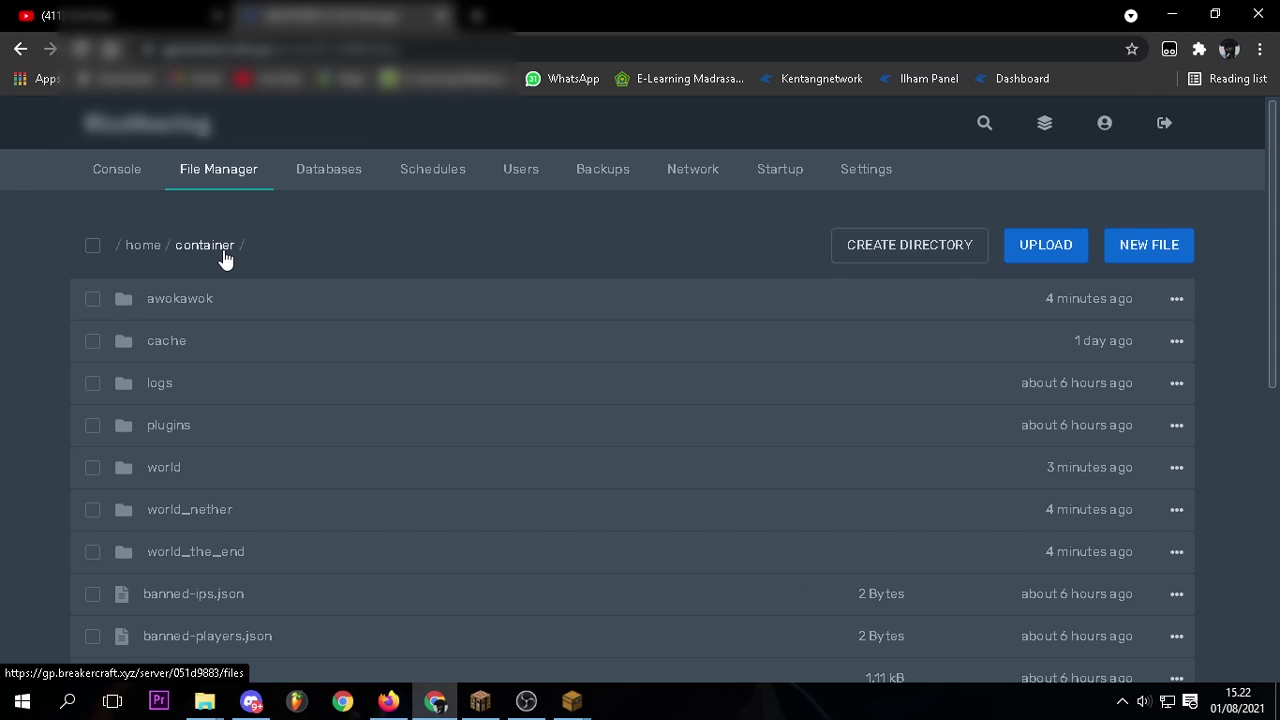
Switch to File Explorer and archive the saves folder "Copy of [MAP] VIVA SMP BANUAID - Copy" in ZIP format, keeping its name
mouse_move(229, 700)
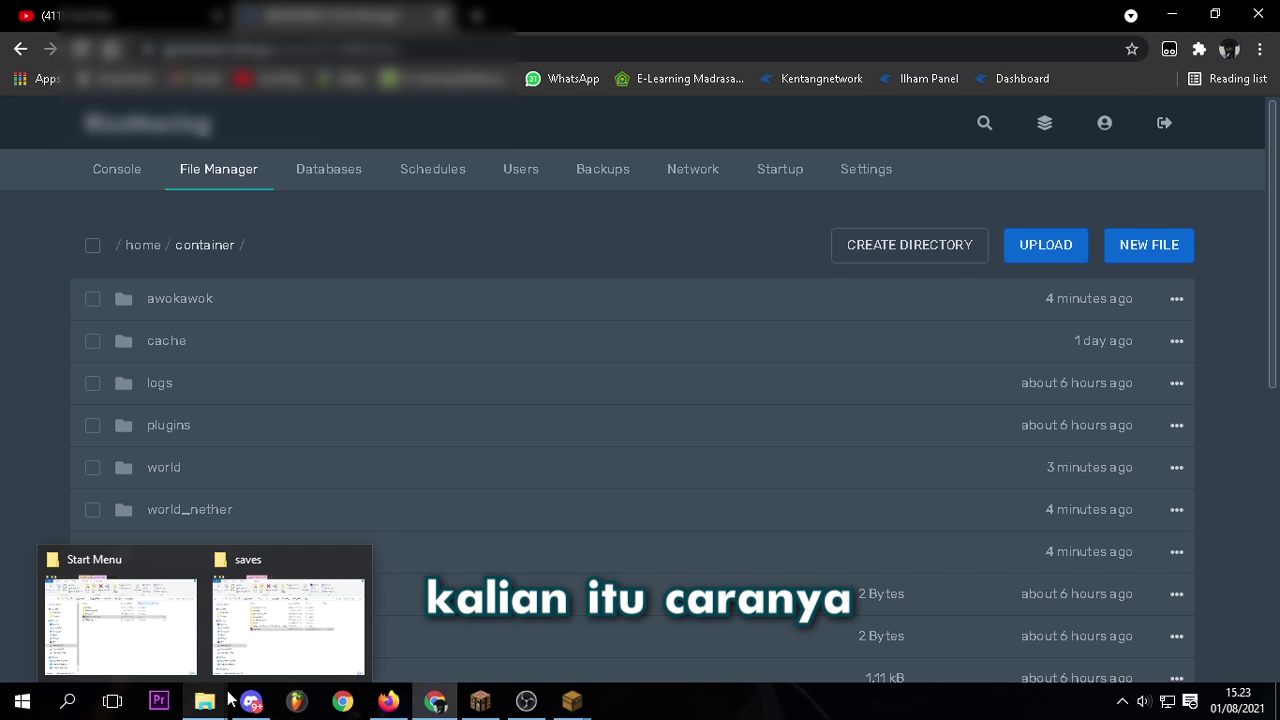
left_click(285, 630)
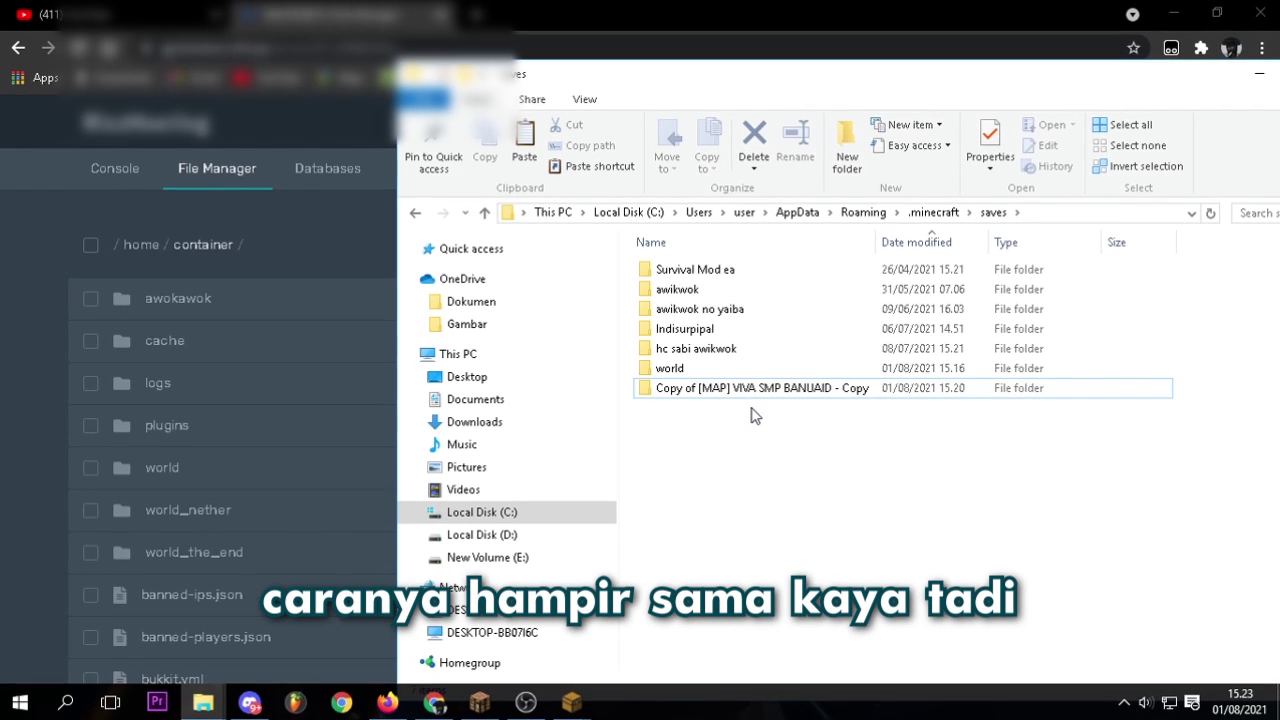
left_click(725, 390)
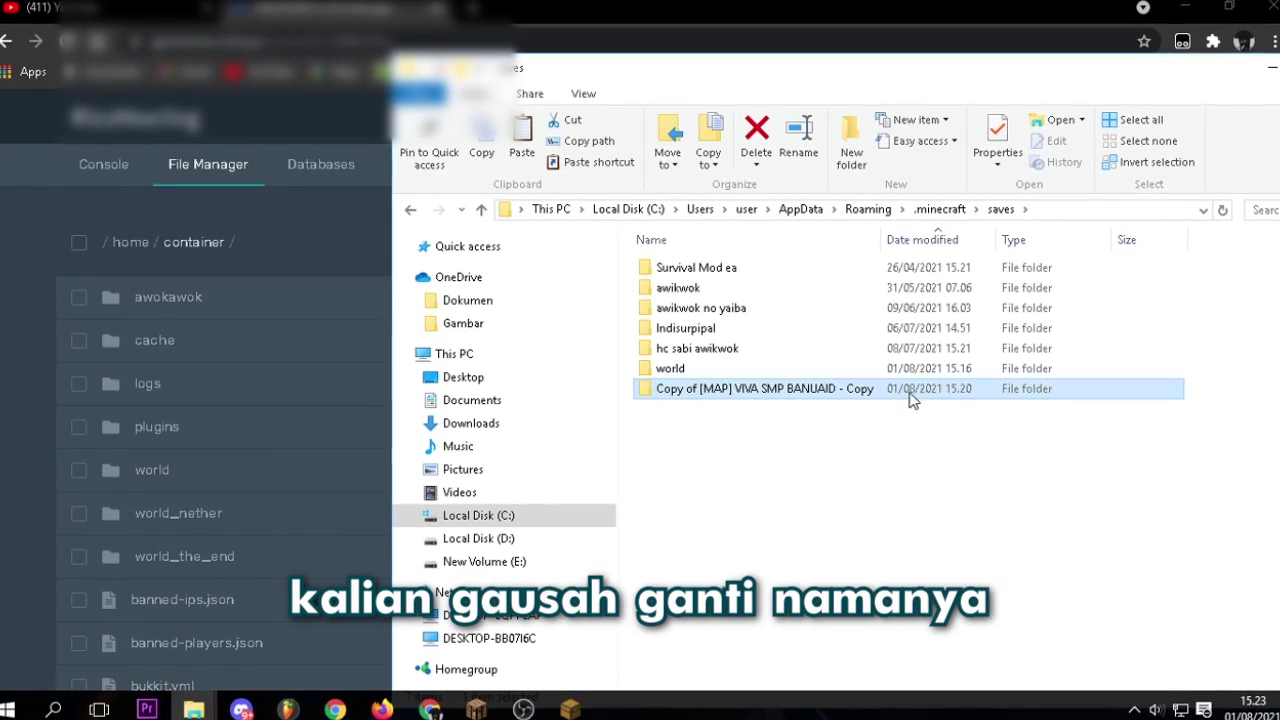
right_click(735, 389)
left_click(793, 413)
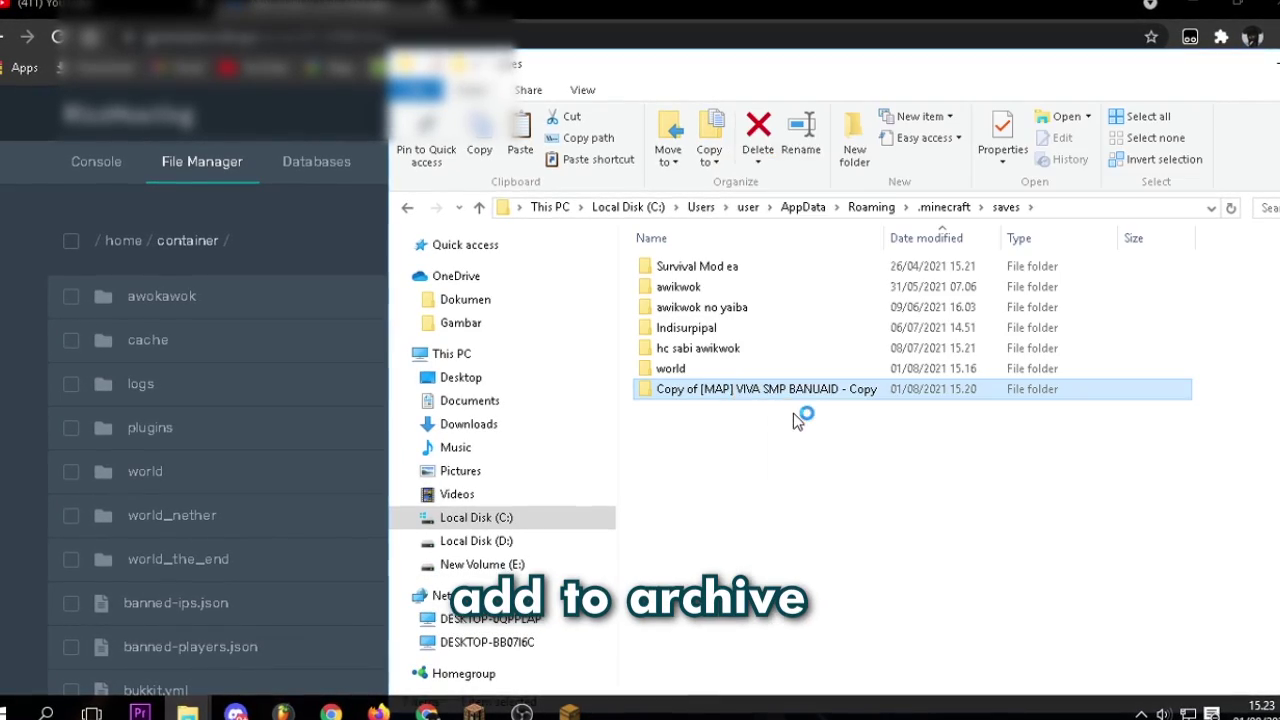
left_click(565, 325)
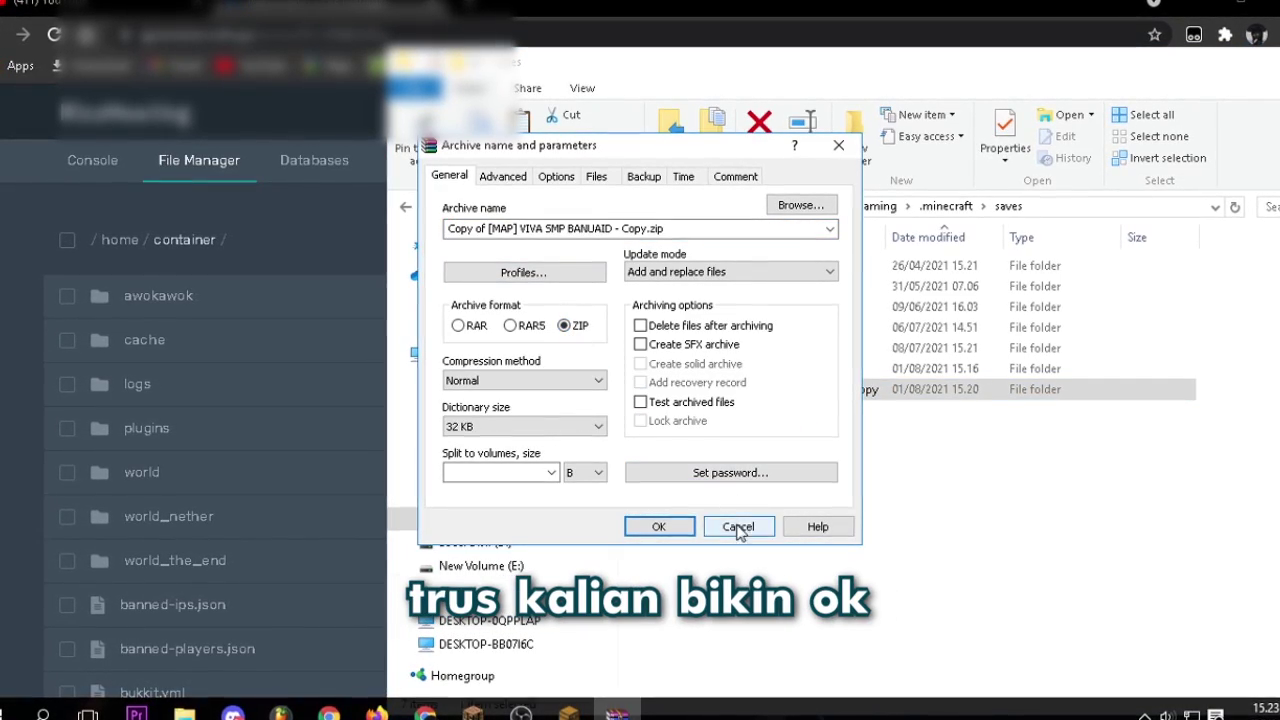
left_click(659, 525)
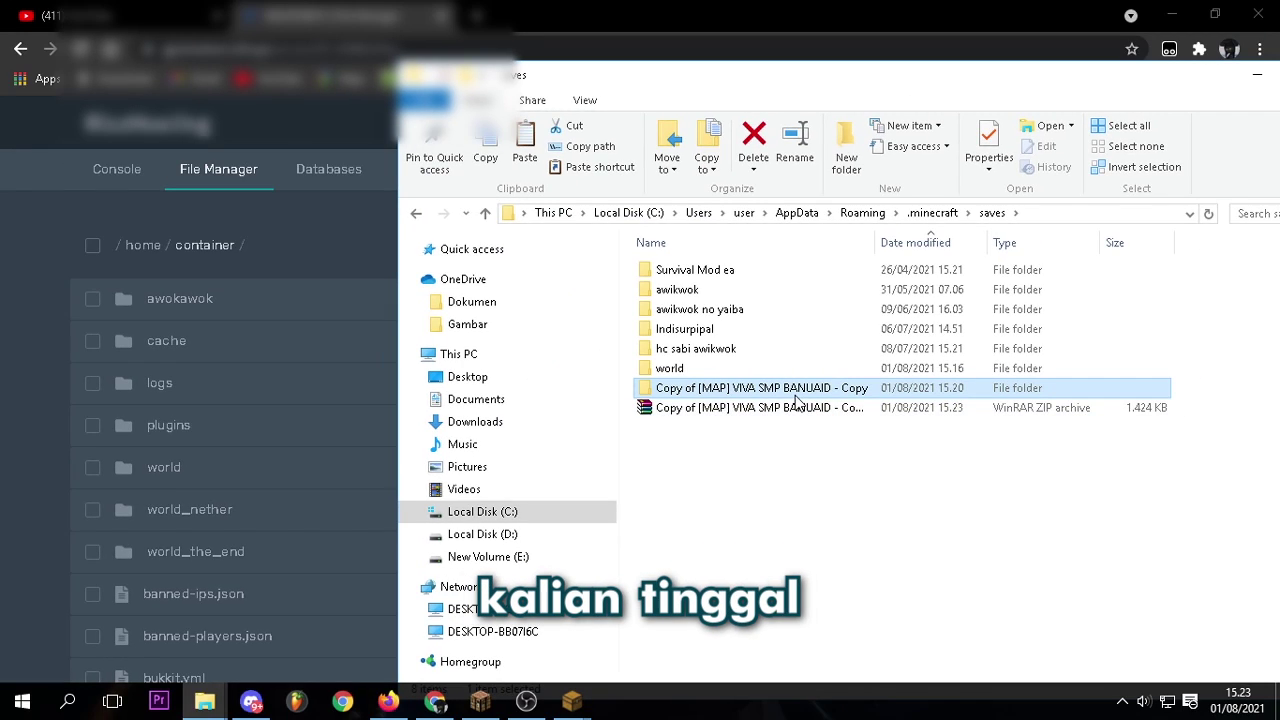
Upload "Copy of [MAP] VIVA SMP BANUAID - Copy.zip" to the server's container directory in Chrome and unarchive it there
left_click_drag(827, 410, 225, 504)
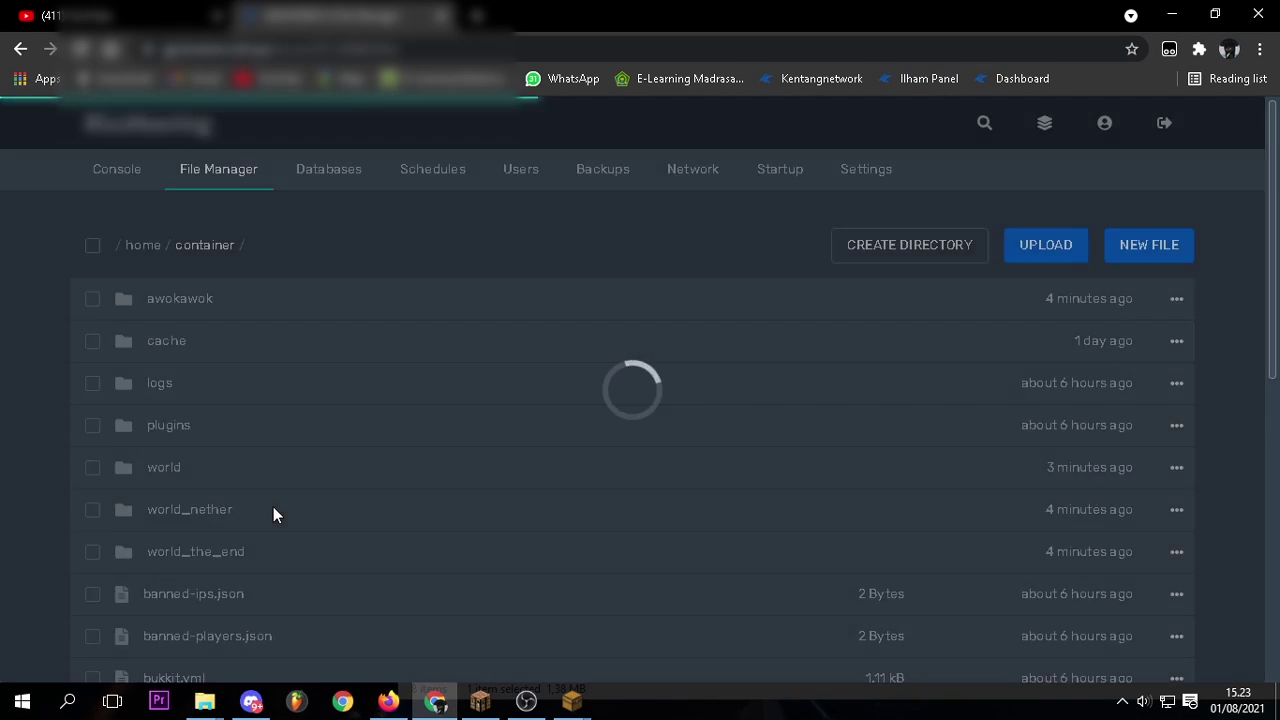
scroll(331, 351, "down", 4)
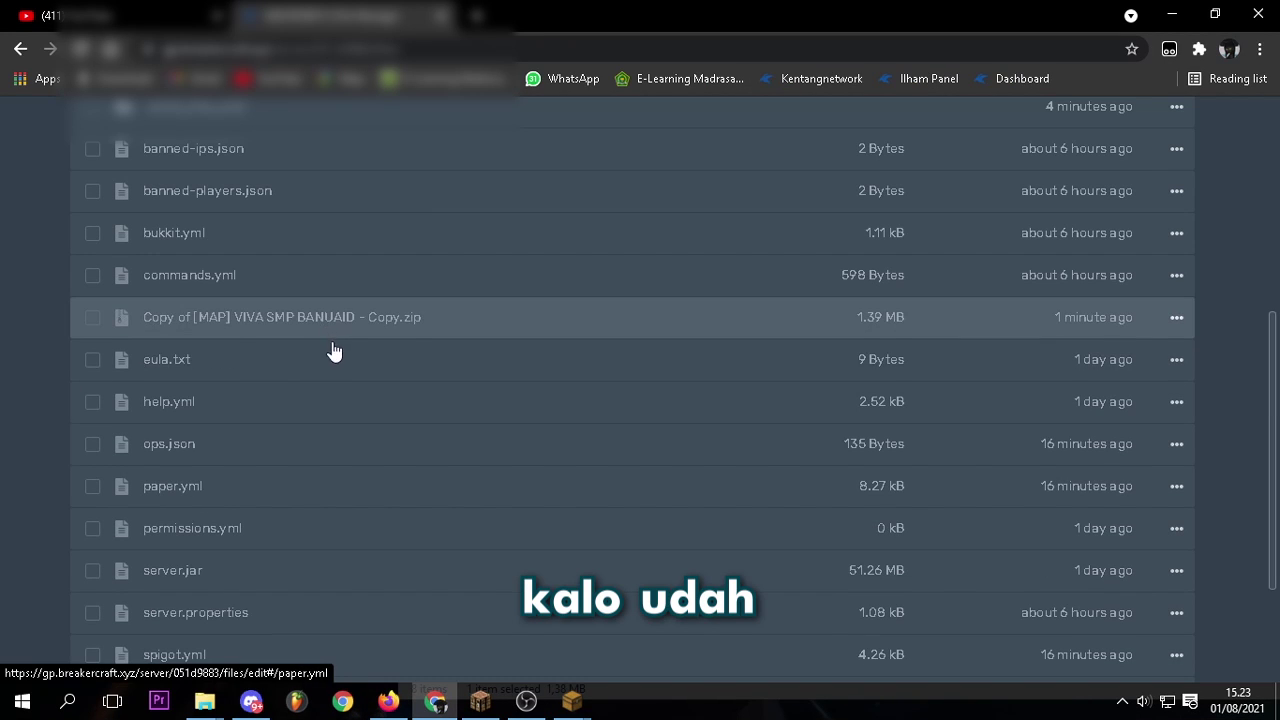
left_click(1177, 317)
left_click(1096, 505)
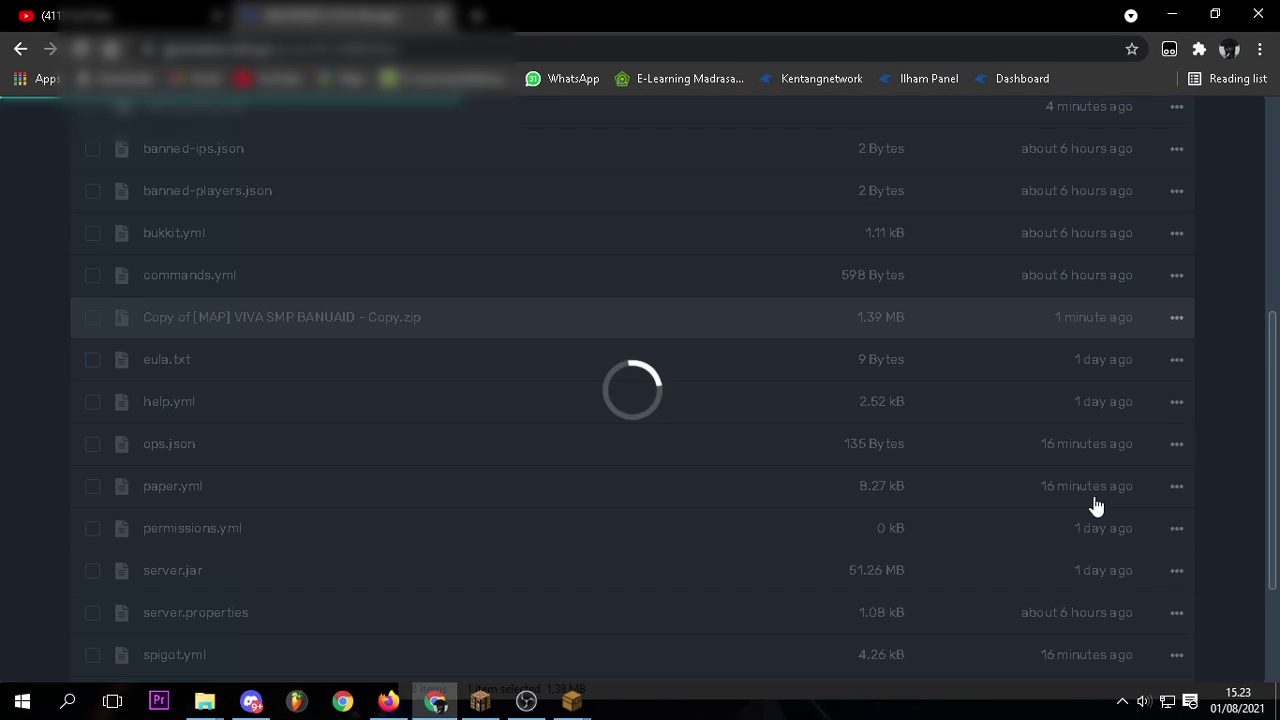
Rename the extracted "Copy of [MAP] VIVA SMP BANUAID - Copy" folder in the container directory as viva
scroll(400, 486, "up", 5)
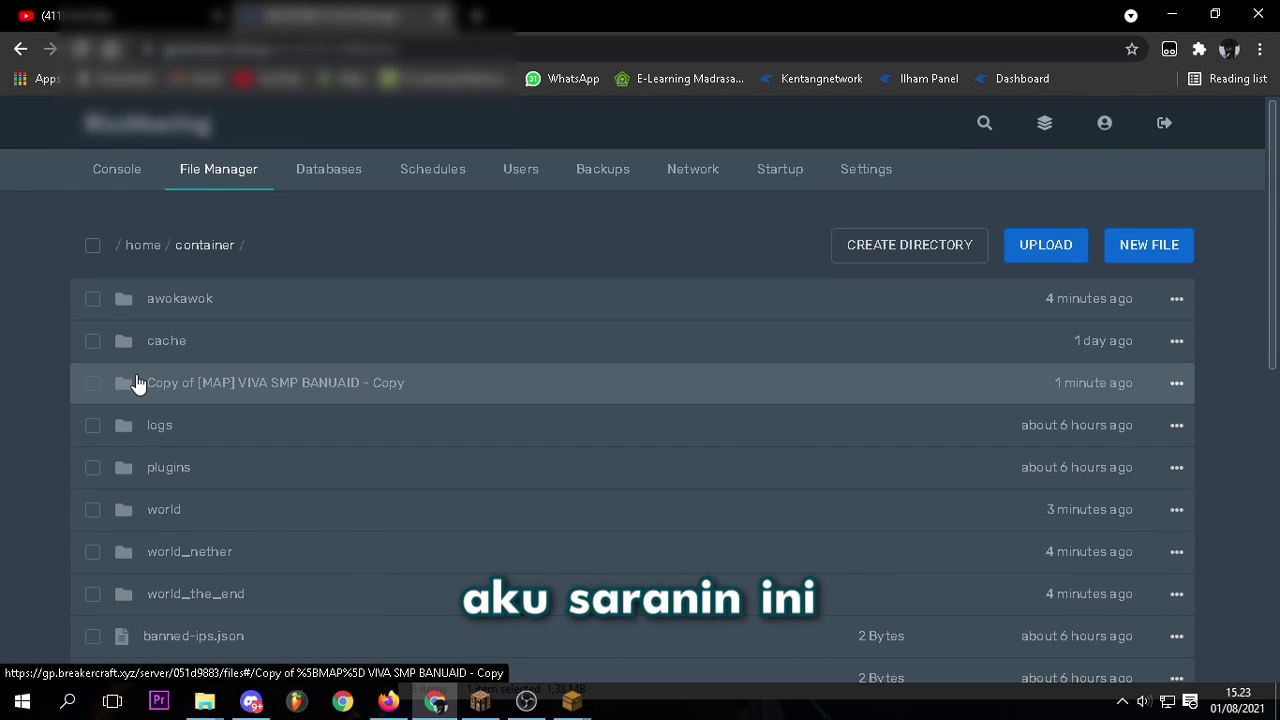
left_click(1176, 384)
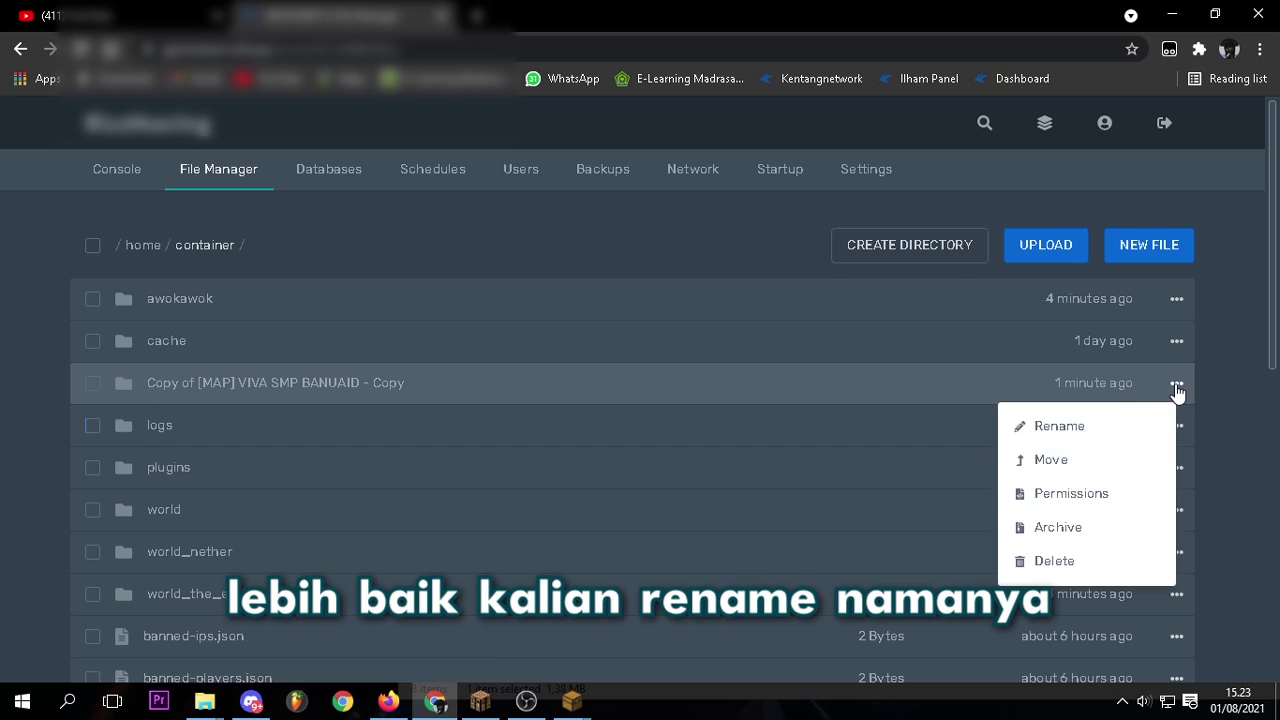
left_click(1085, 425)
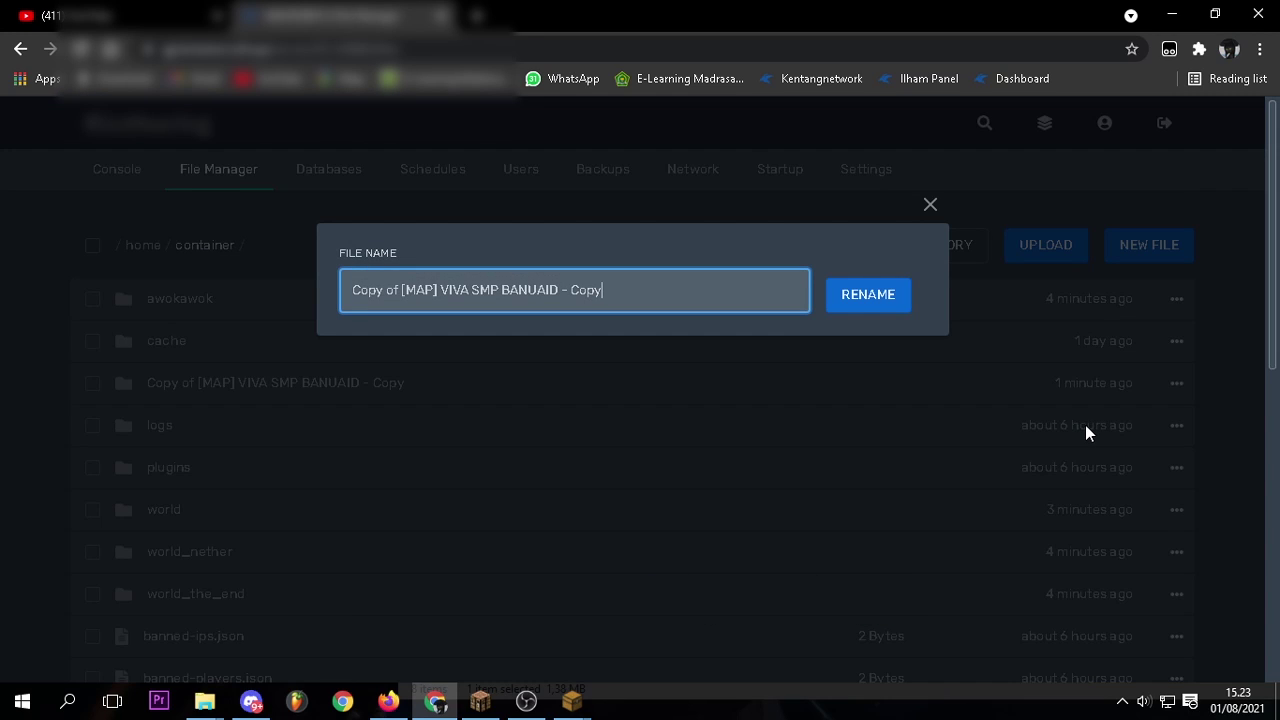
left_click_drag(608, 288, 304, 292)
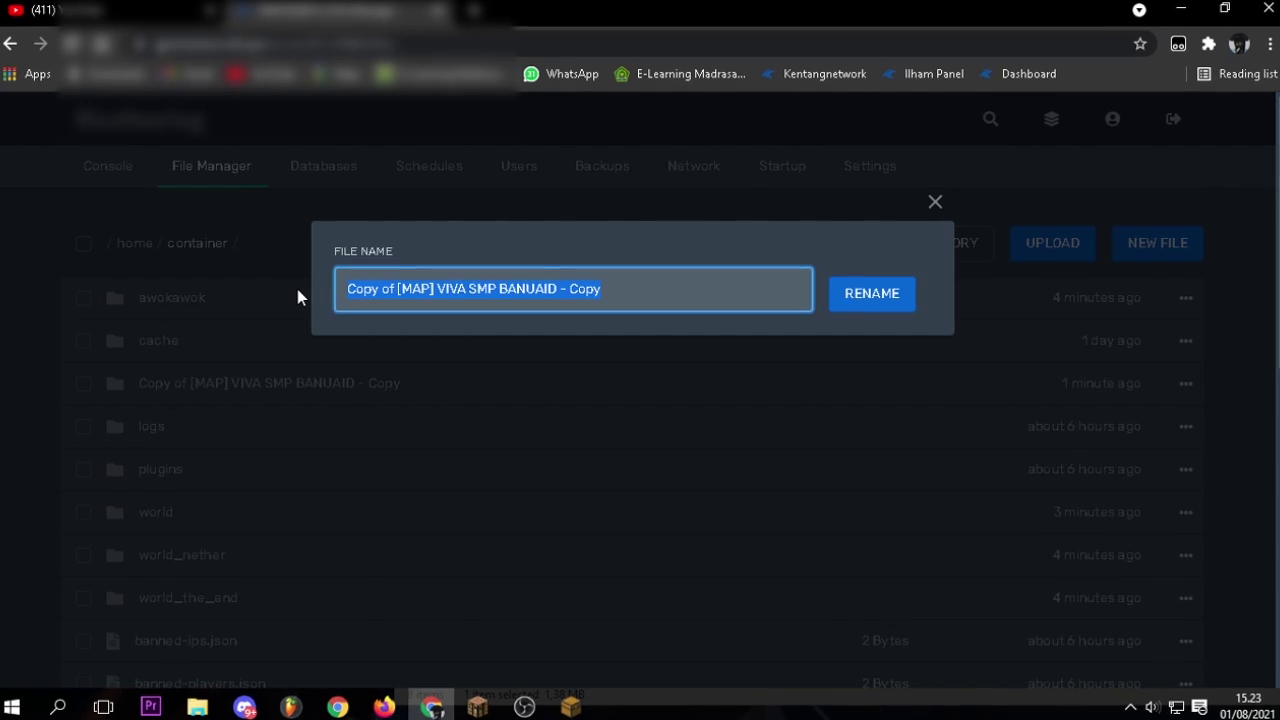
type("viva")
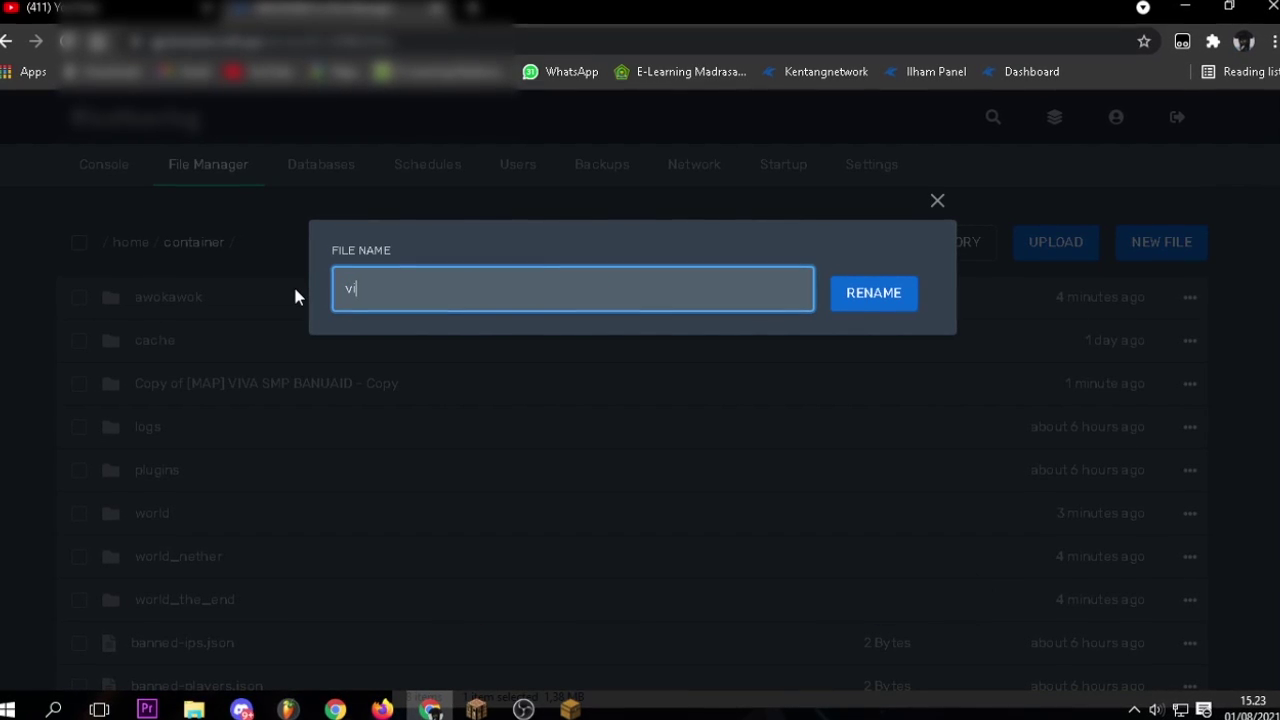
left_click(870, 293)
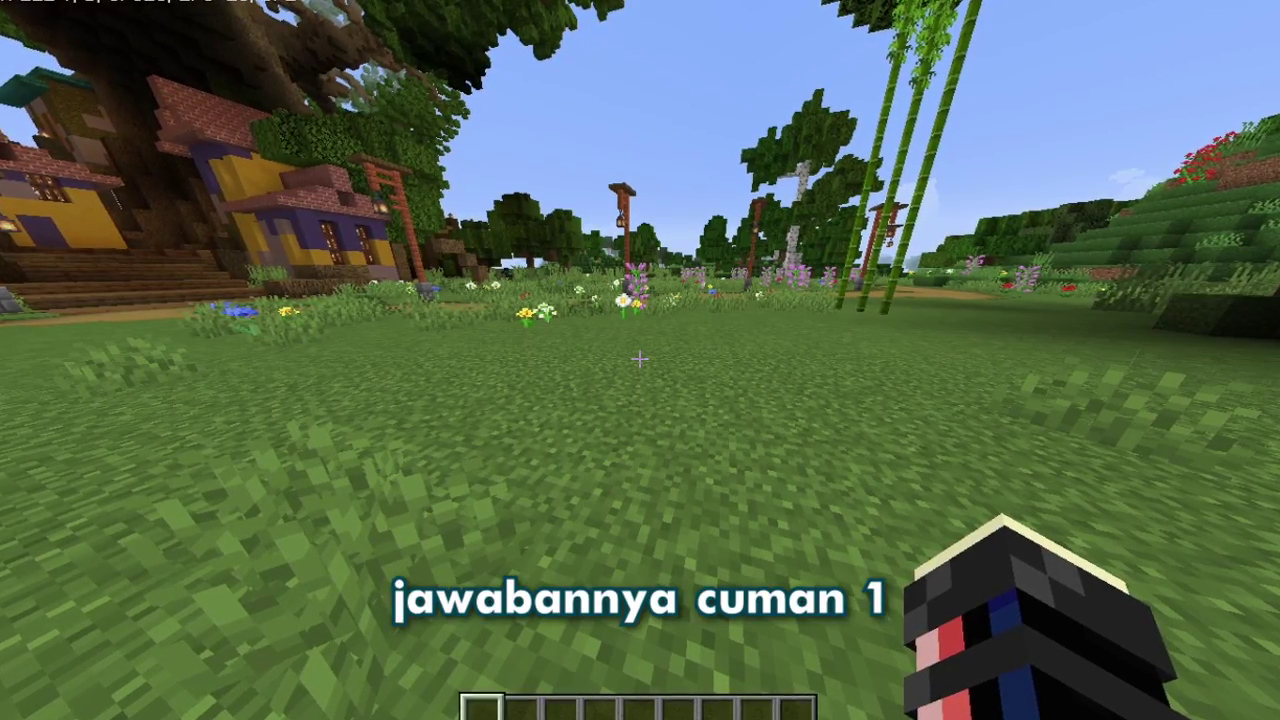
key("F5")
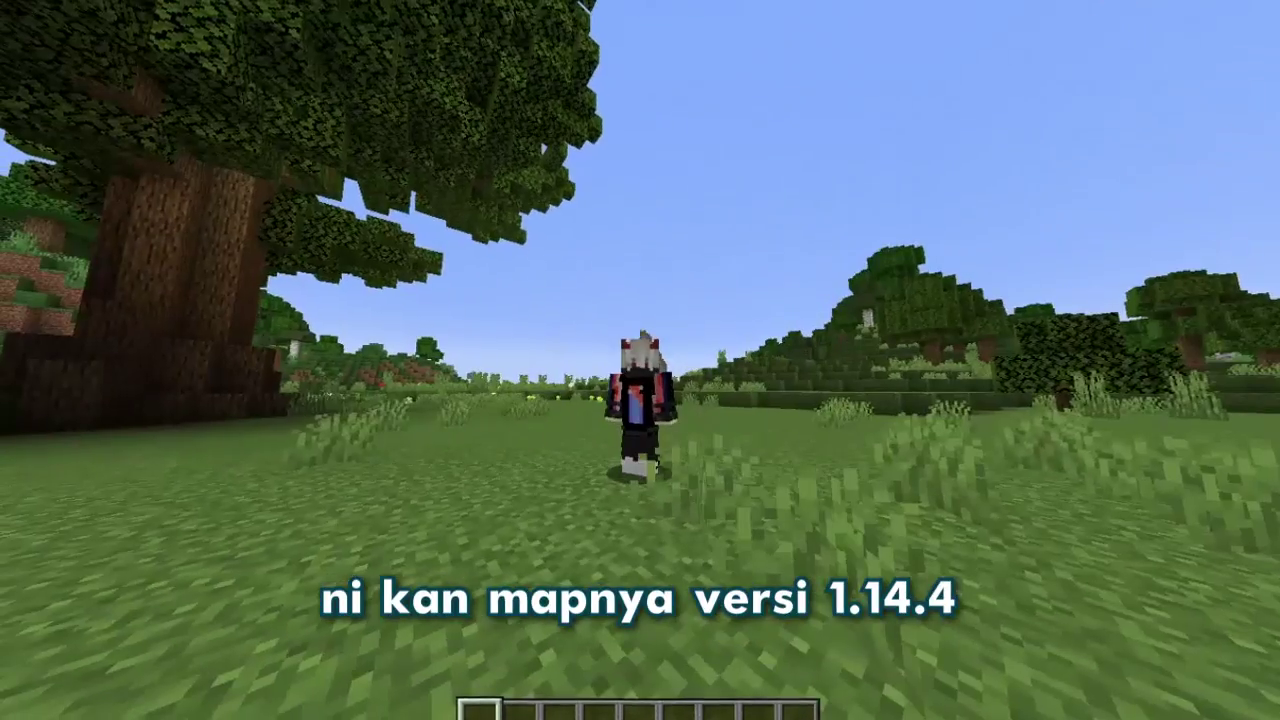
key("F5")
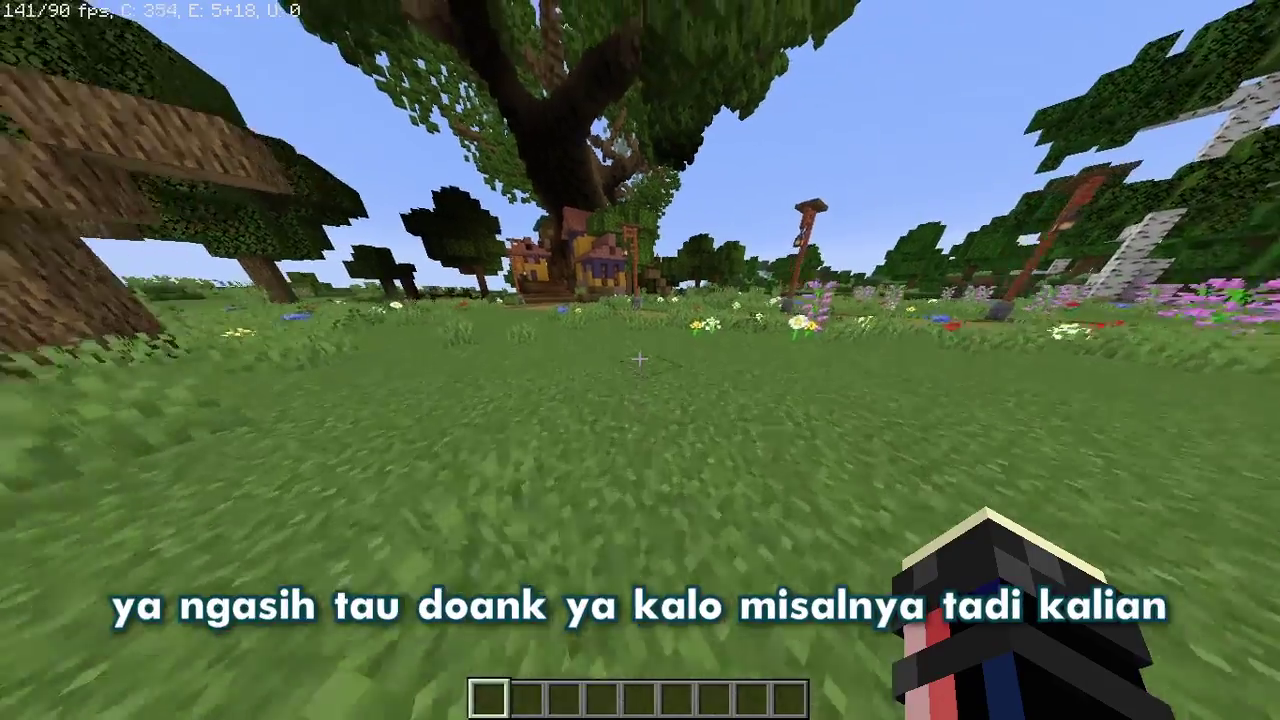
key("w")
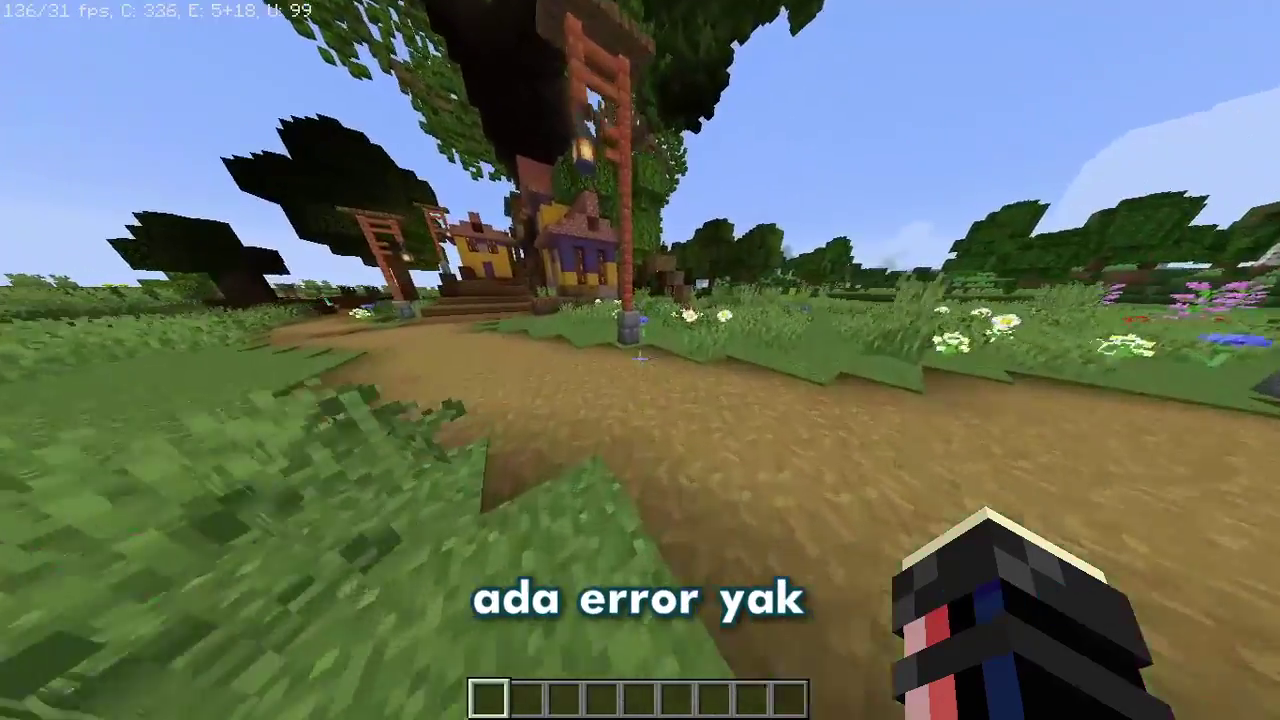
key("w")
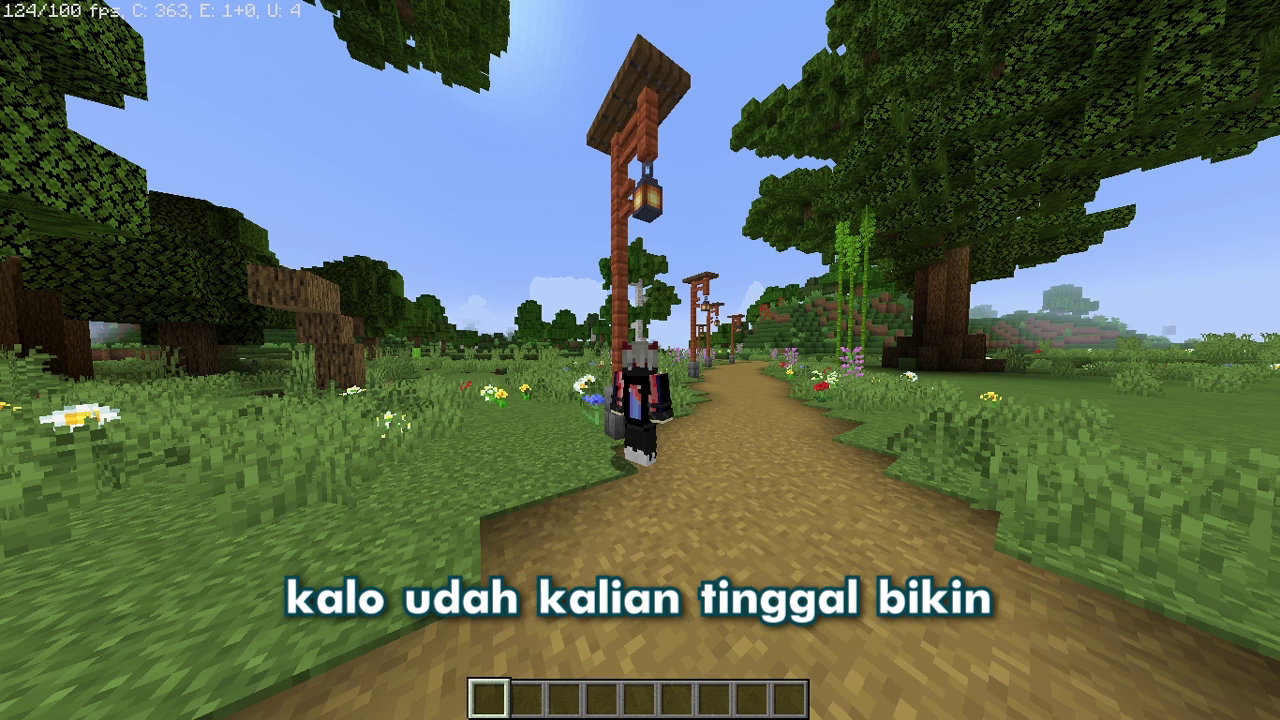
Enter the Multiverse command /mvimport in the Minecraft chat, ready for the world name
type("t")
type("/m")
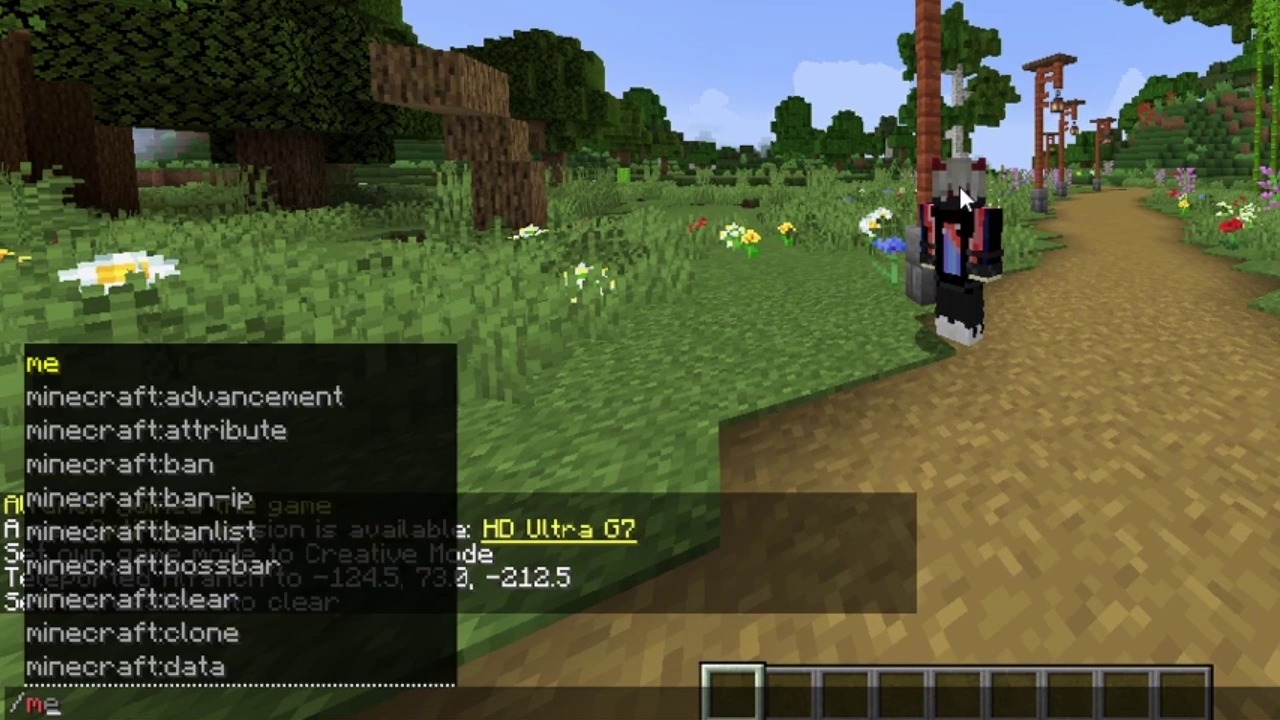
type("vimport")
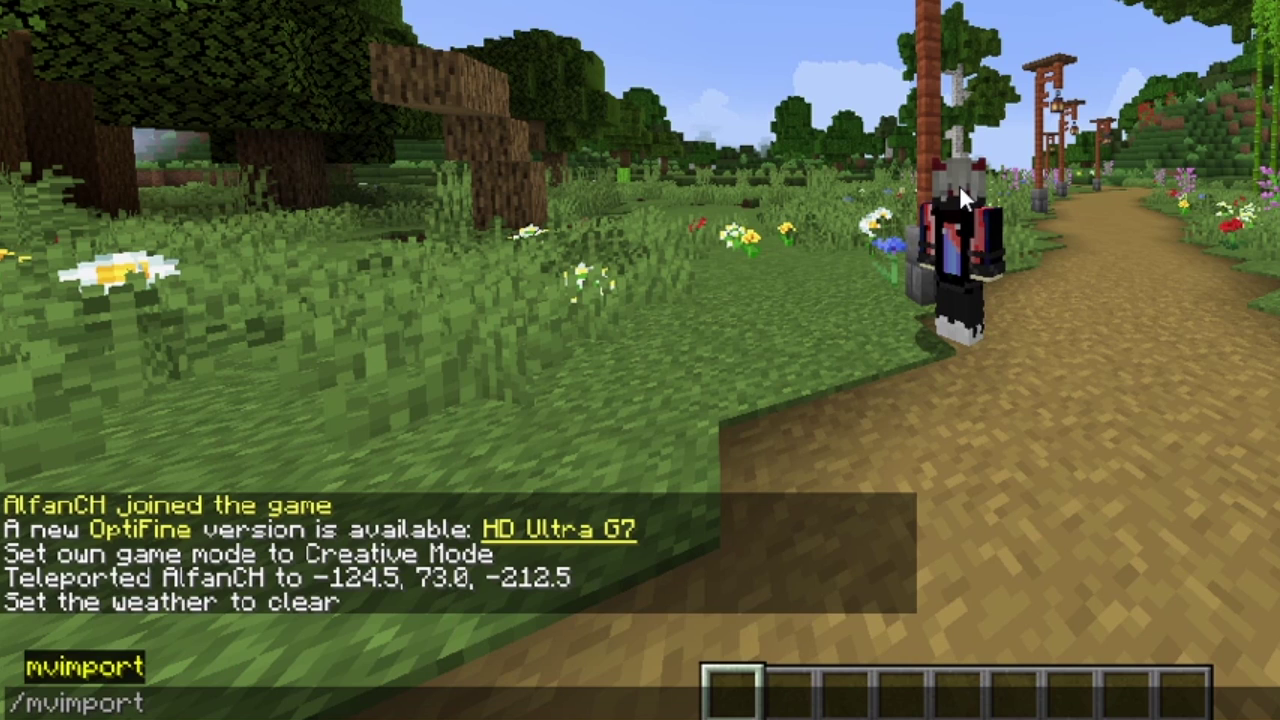
key("Tab")
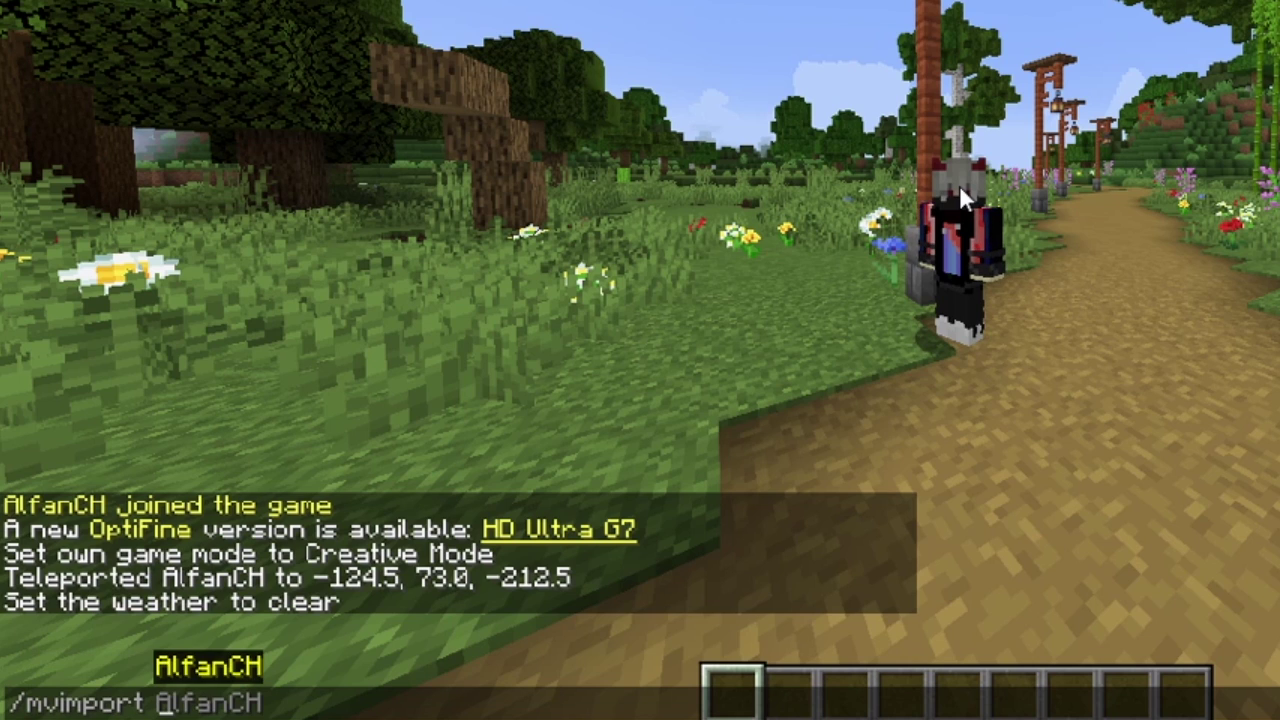